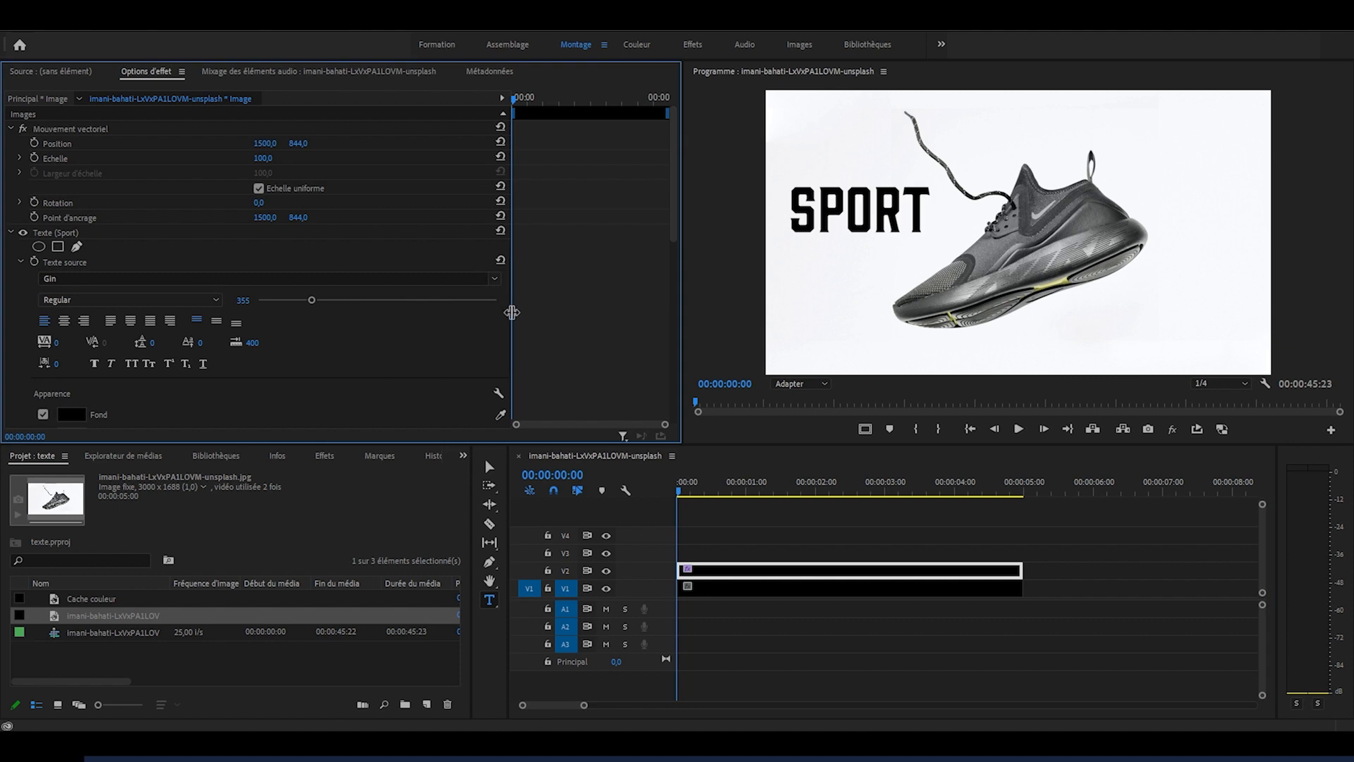
Change the title's font to Futura PT Heavy Oblique and sample its fill colour from the yellow accent on the shoe's sole.
left_click(493, 280)
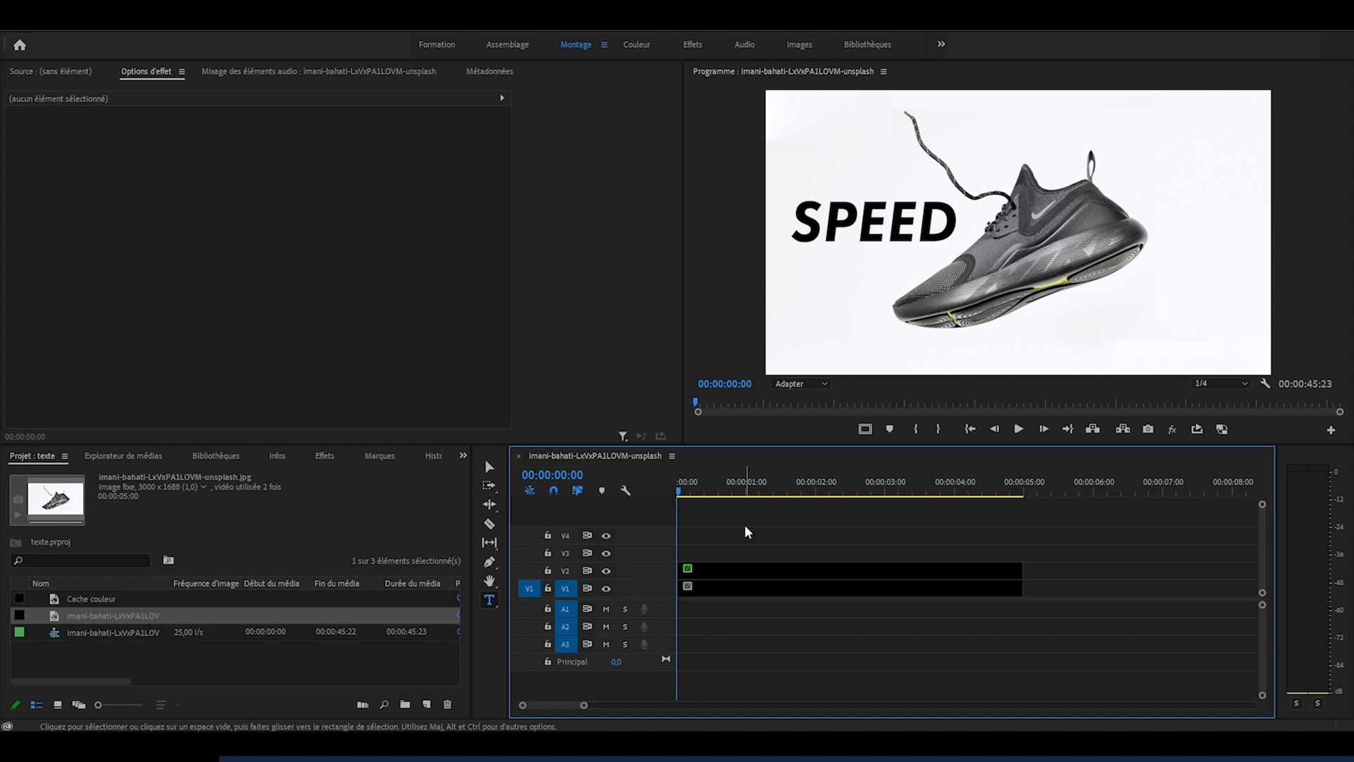
left_click(1002, 569)
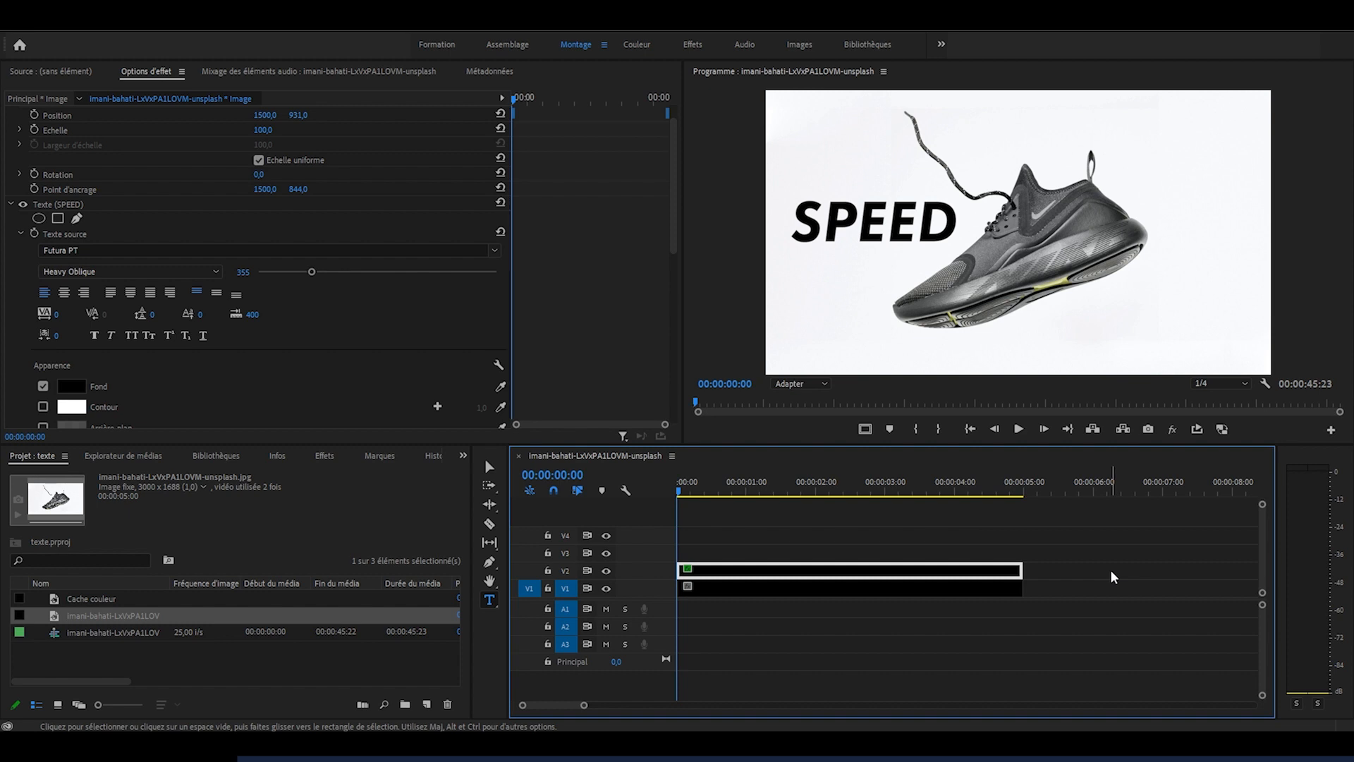
scroll(212, 211, "down", 1)
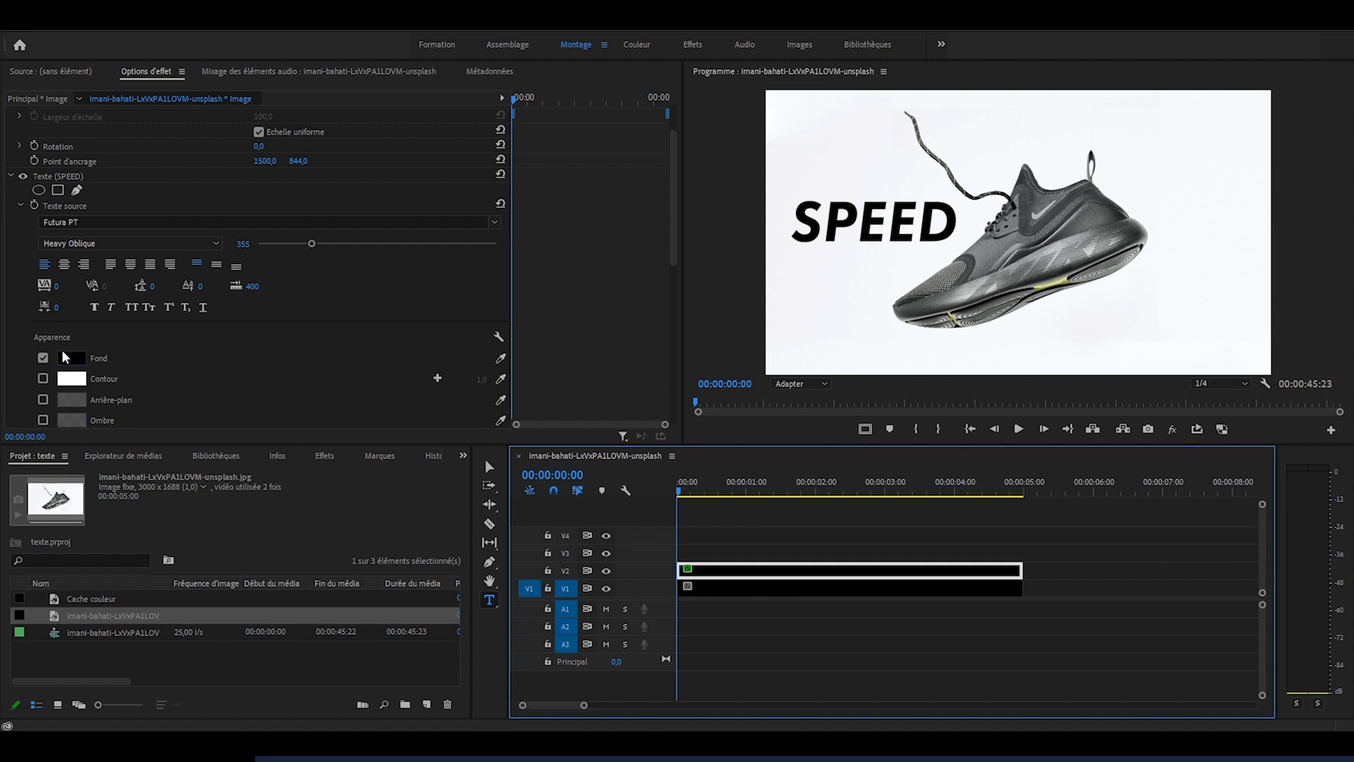
left_click(501, 358)
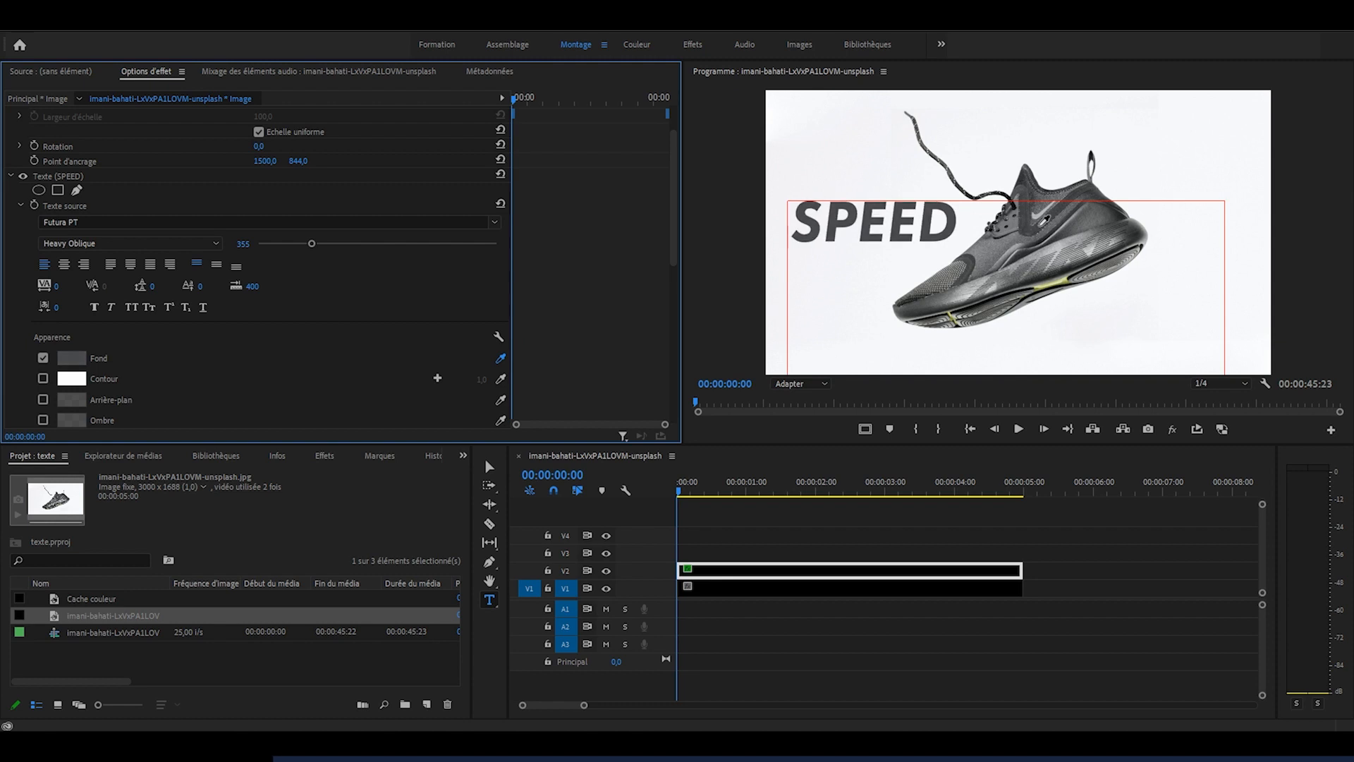
left_click(1062, 280)
left_click(1058, 282)
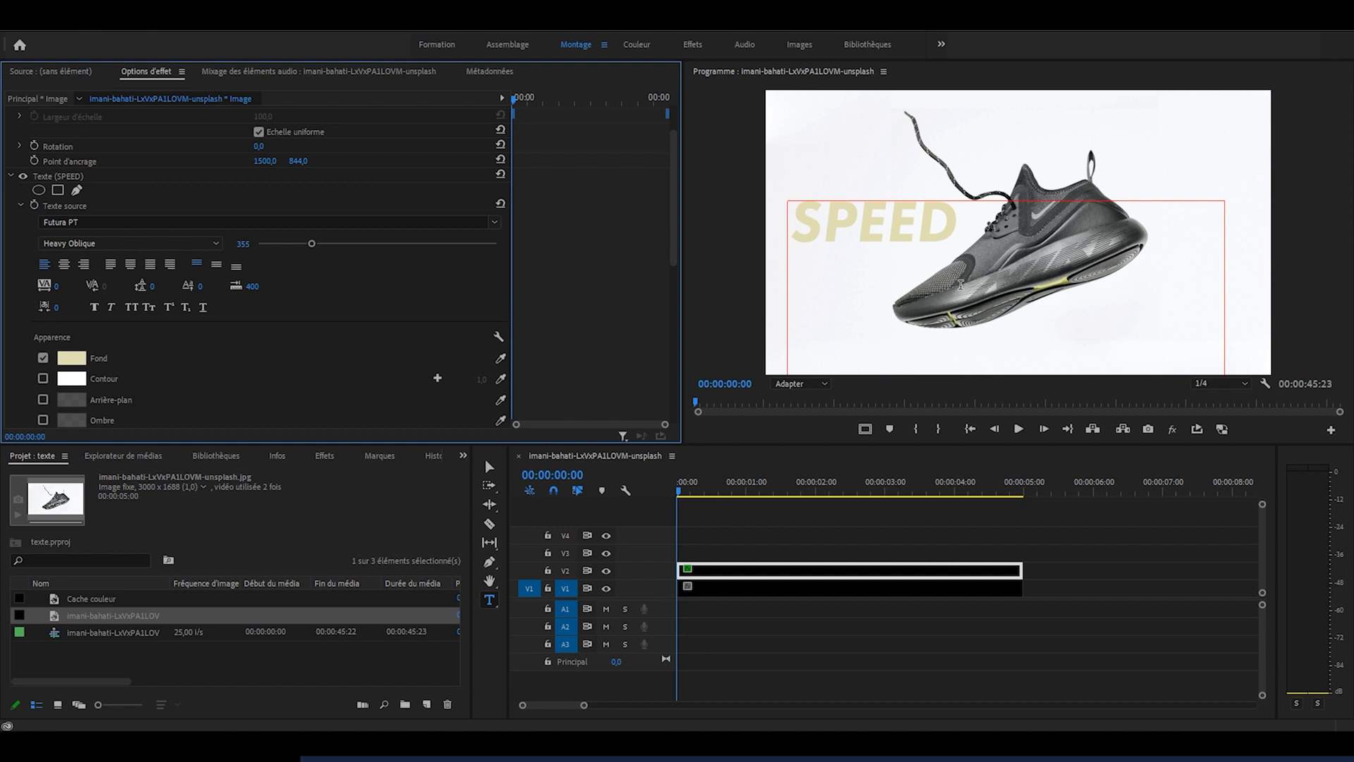
left_click(1093, 600)
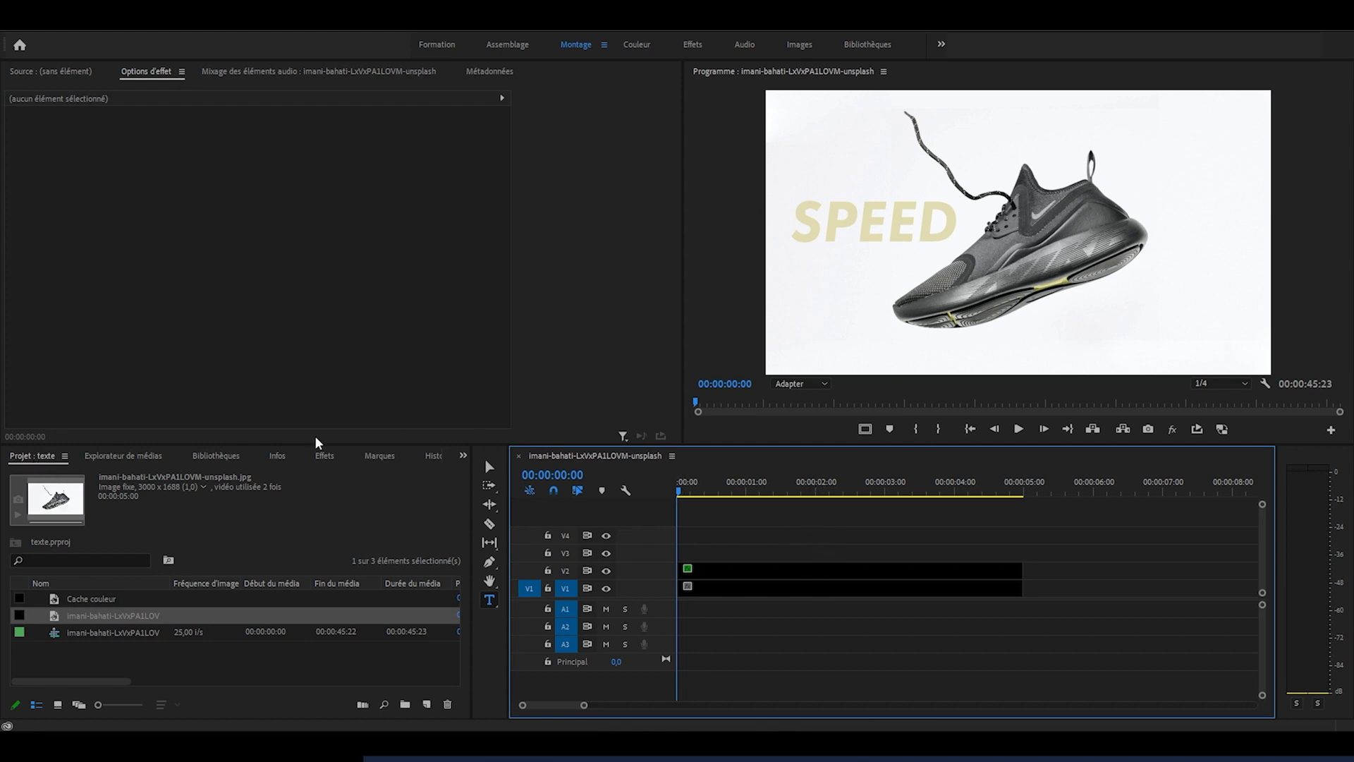
Try the Ombre portée effect on the SPEED text clip, with 65% opacity, a distance of 24 and an adjusted Lissage.
left_click(326, 455)
type("ombre")
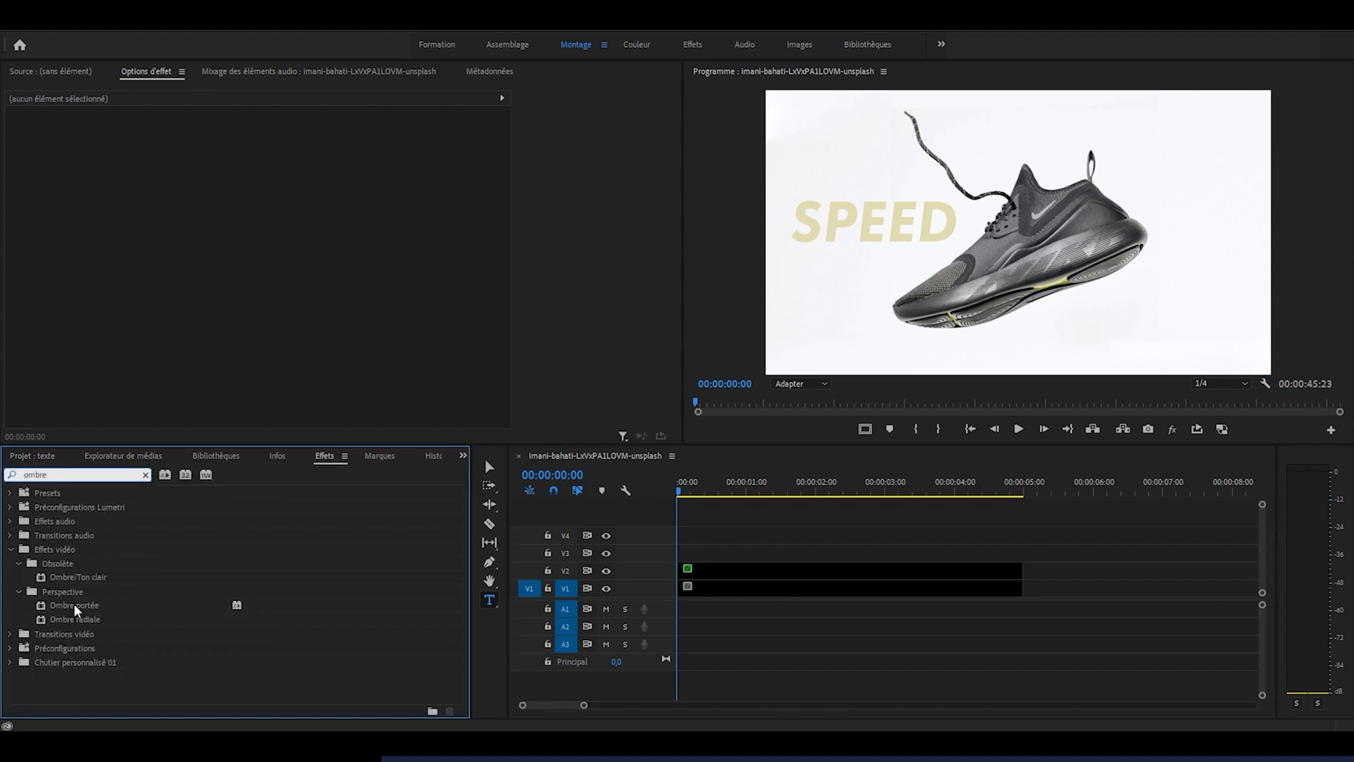
left_click_drag(73, 604, 739, 580)
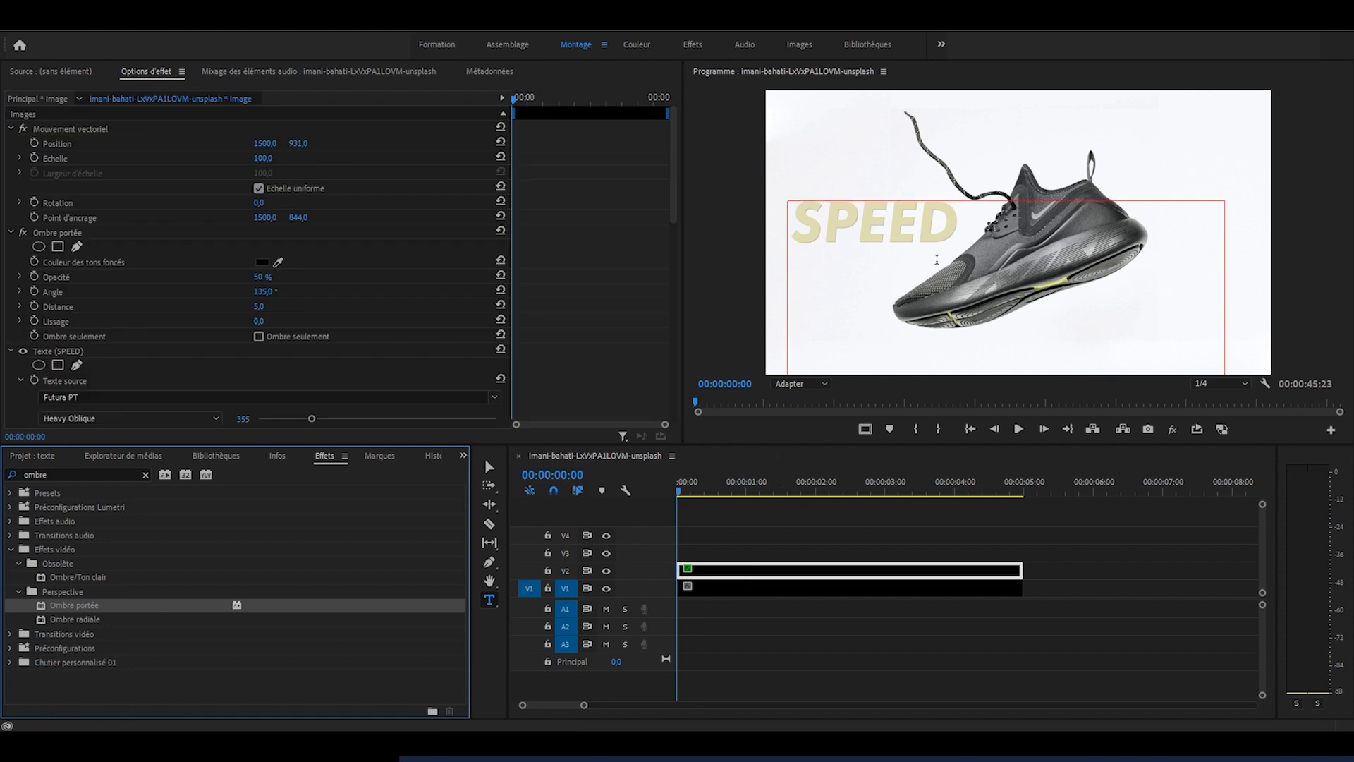
left_click_drag(258, 306, 272, 306)
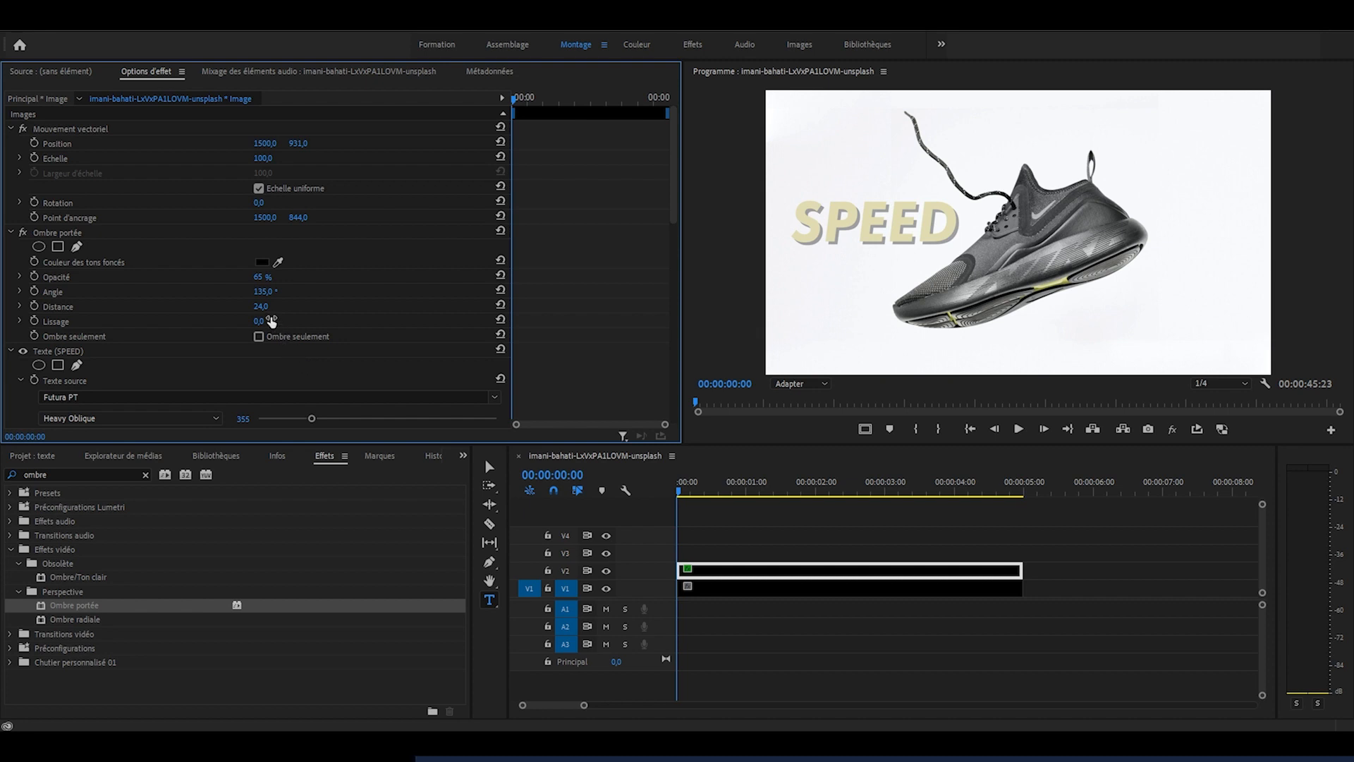
left_click_drag(272, 320, 319, 315)
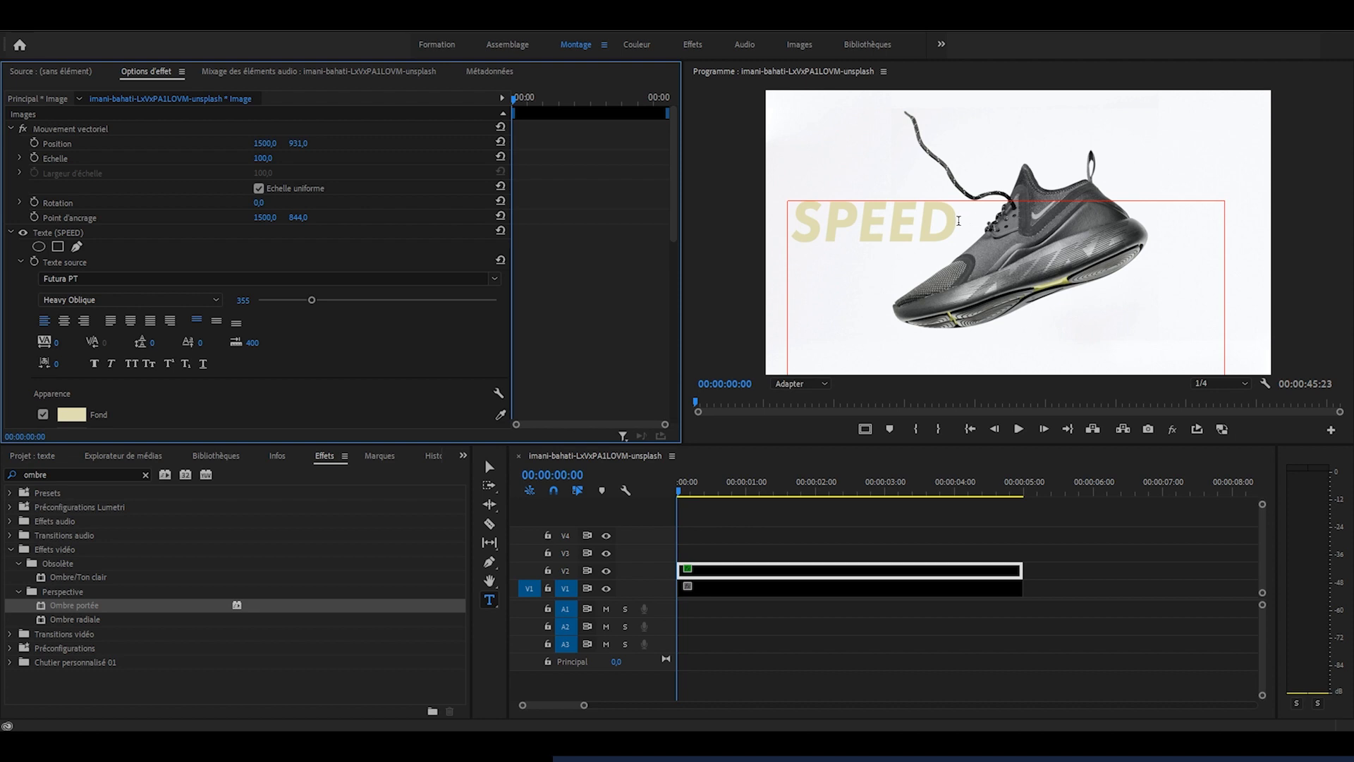
Centre-align the SPEED text, try larger and smaller scales, and place it beside the shoe at about 745.8, 977.1 at scale 100.
left_click(1118, 537)
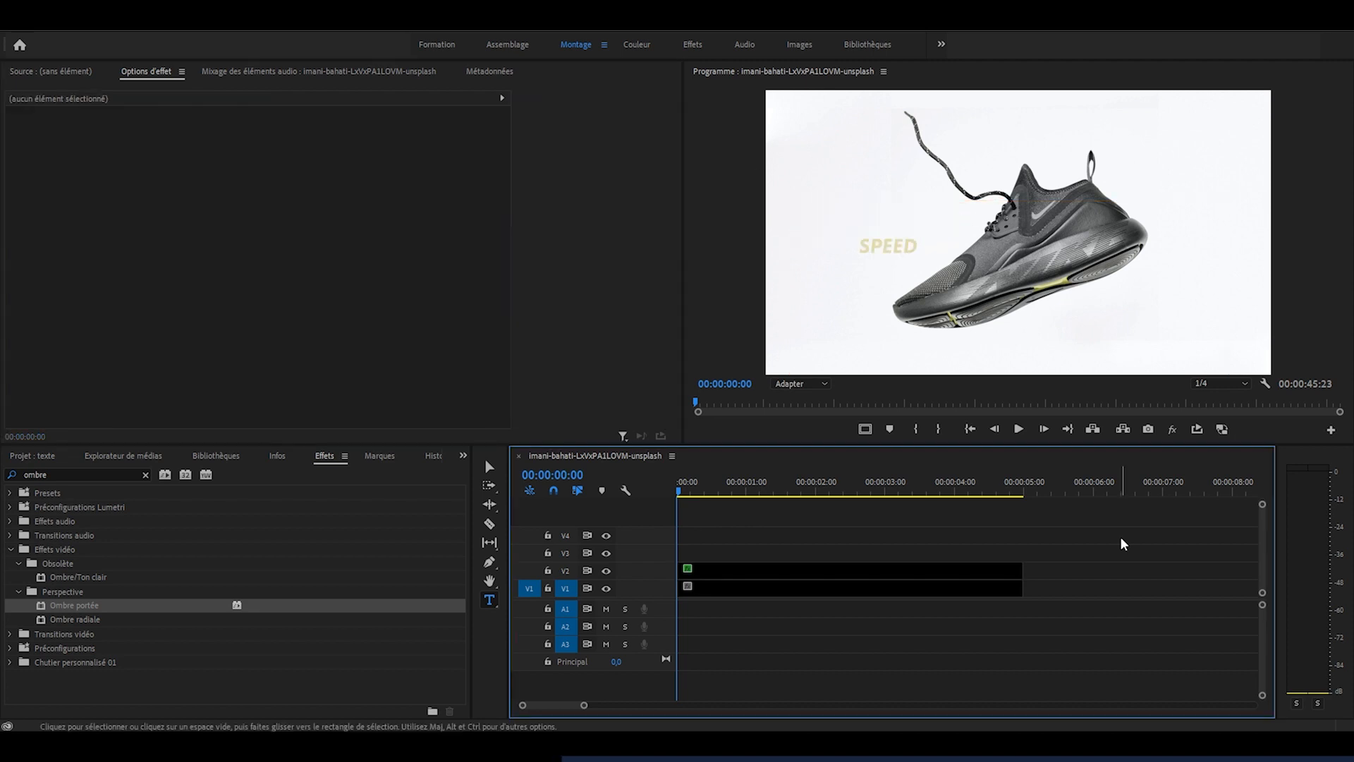
left_click(995, 568)
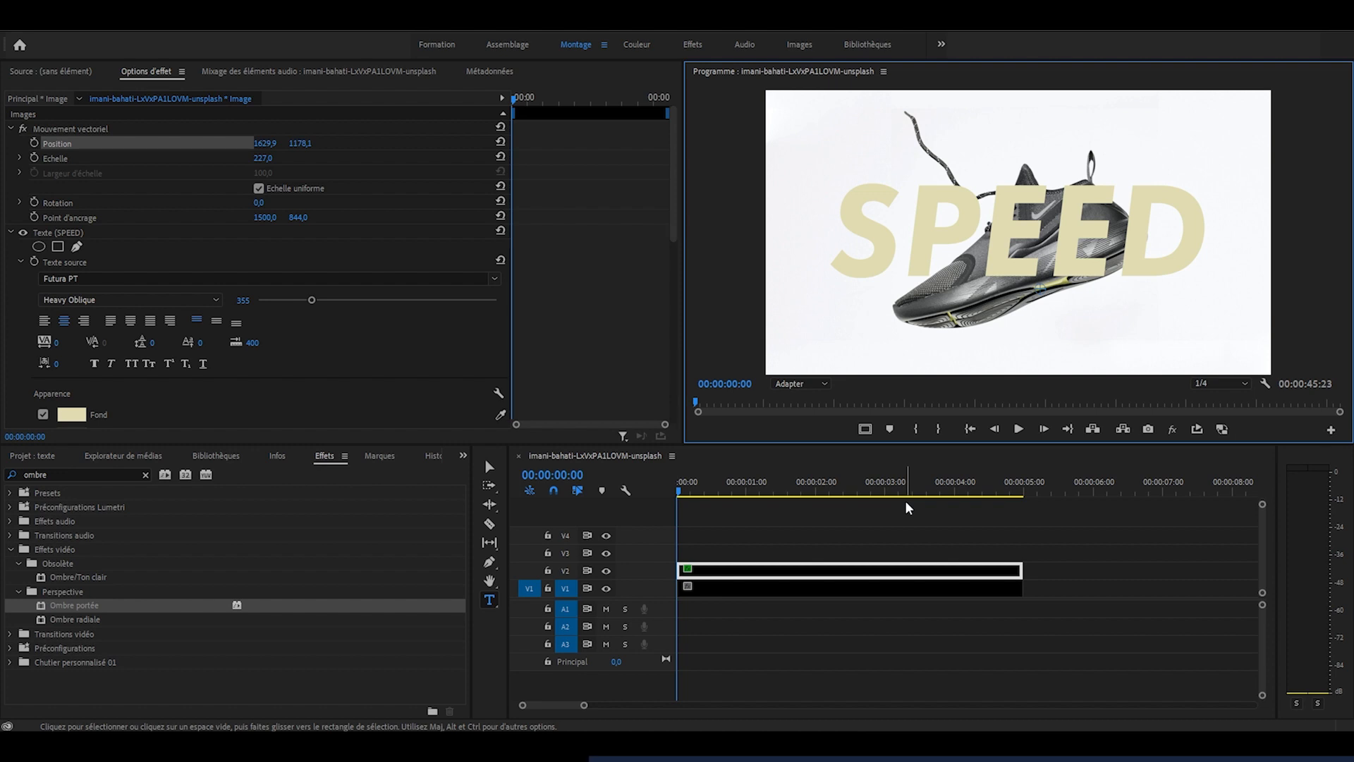
left_click(650, 487)
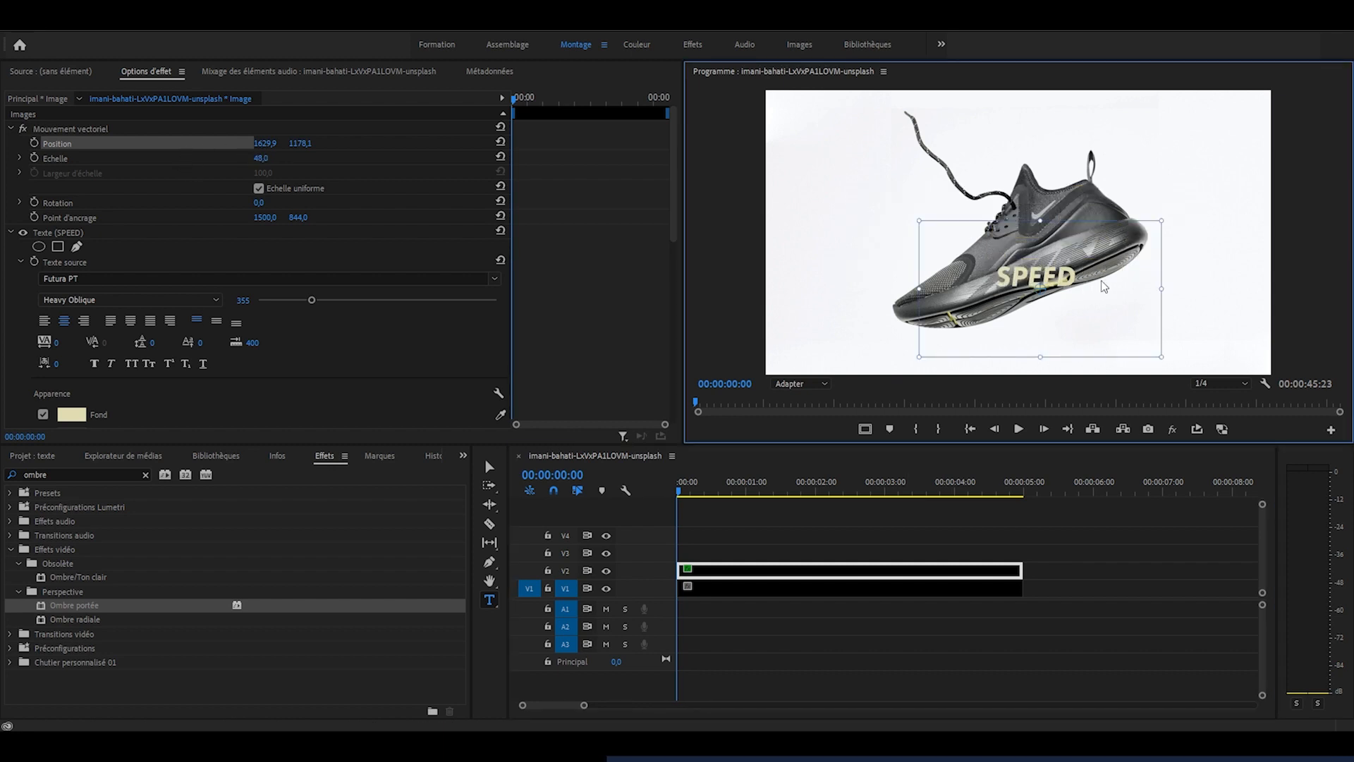
left_click_drag(1086, 300, 943, 272)
left_click(1022, 540)
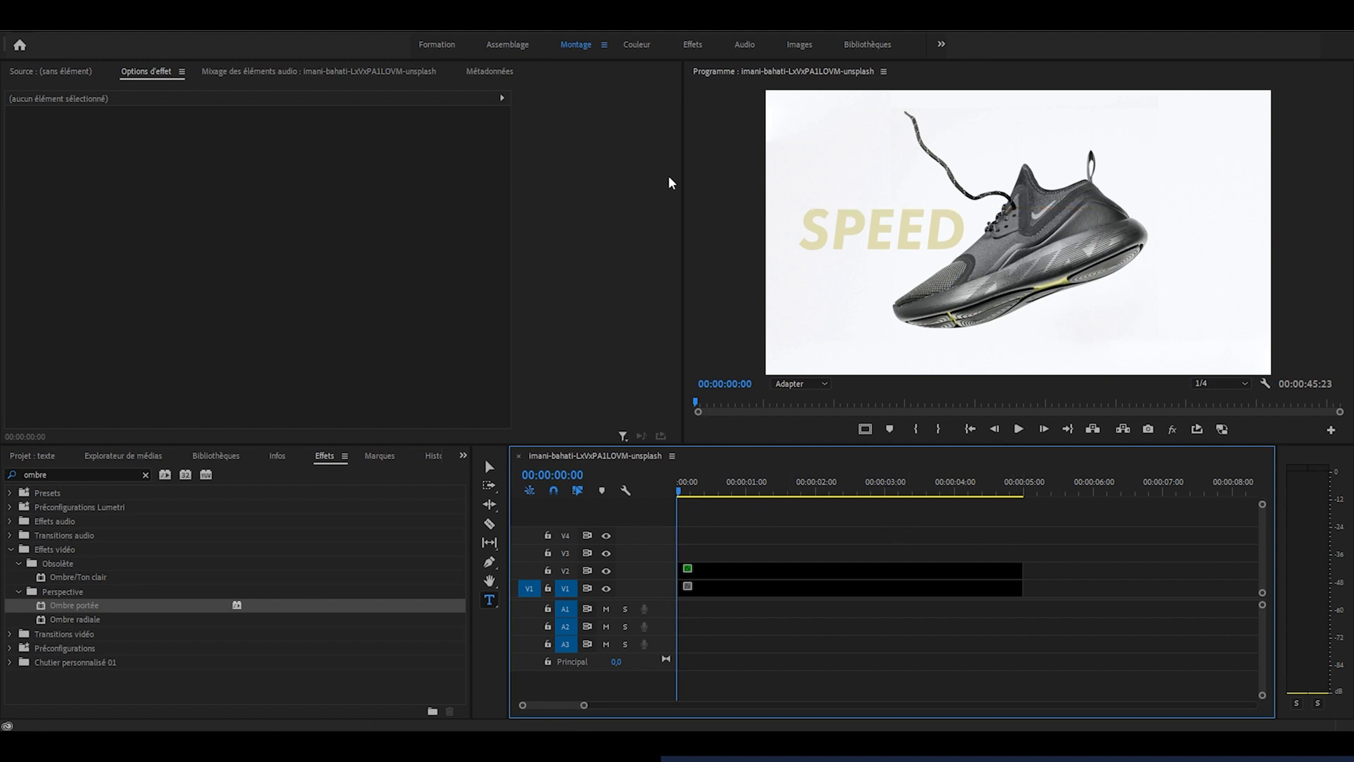
Display the safe margins and try scaling and moving the SPEED text toward the lower-left area of the image.
left_click(865, 428)
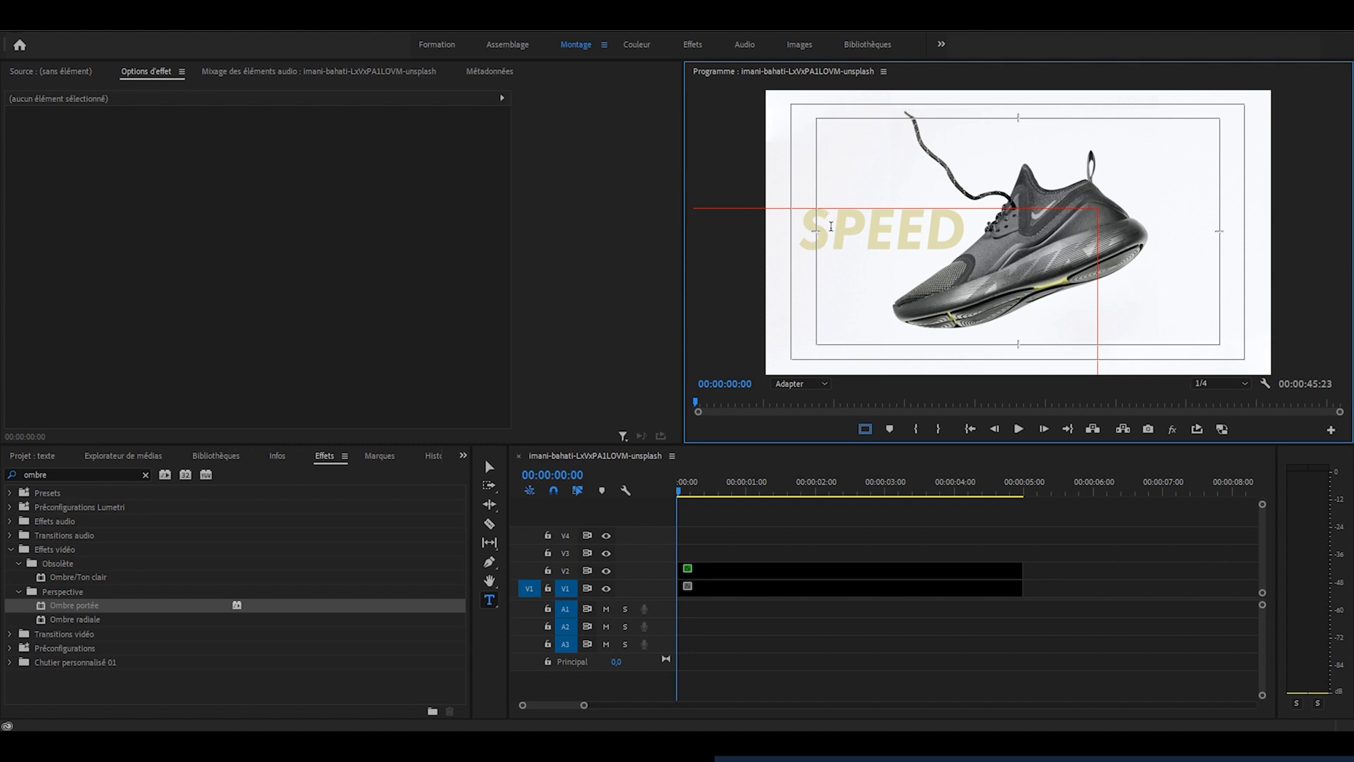
left_click(830, 251)
left_click_drag(258, 157, 212, 156)
left_click(124, 140)
left_click_drag(876, 249, 802, 362)
left_click(1075, 347)
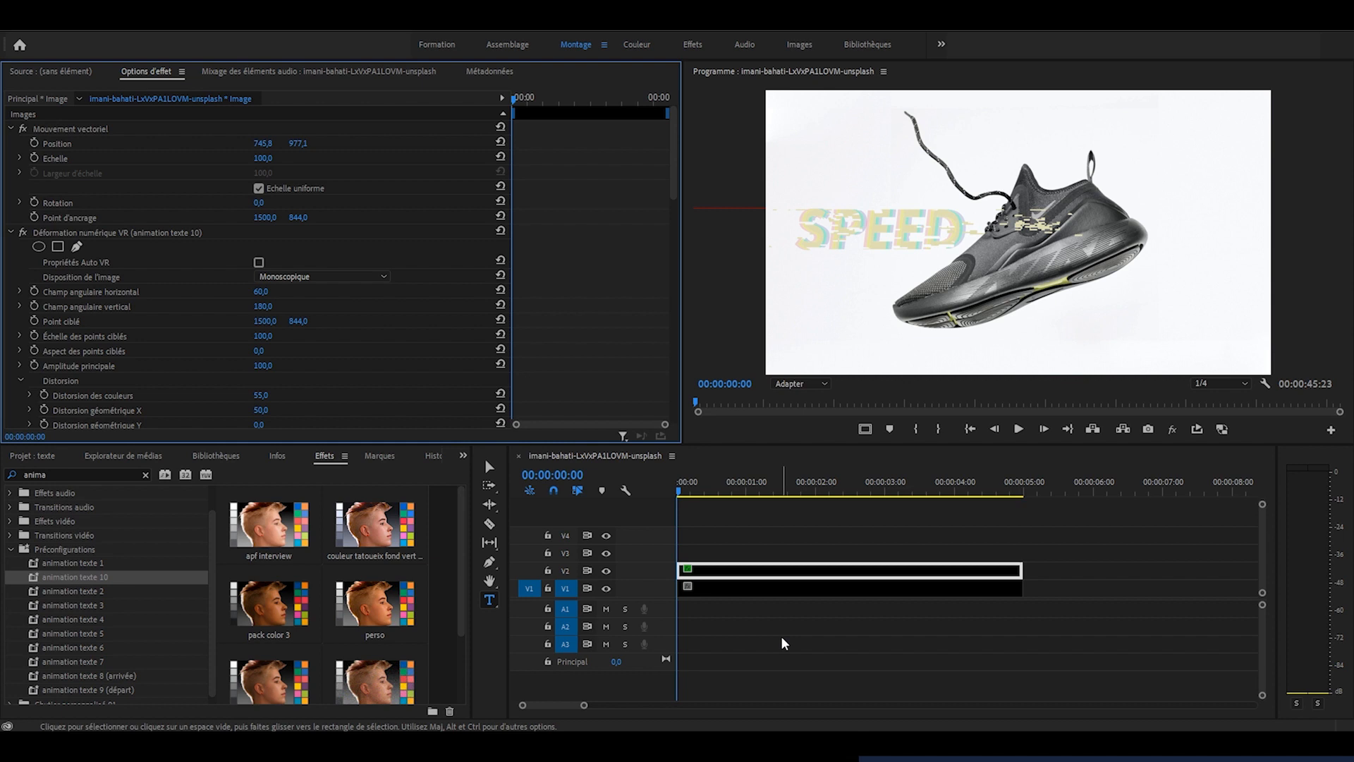
Play back the SPEED clip to preview the text animation presets applied to it.
key("space")
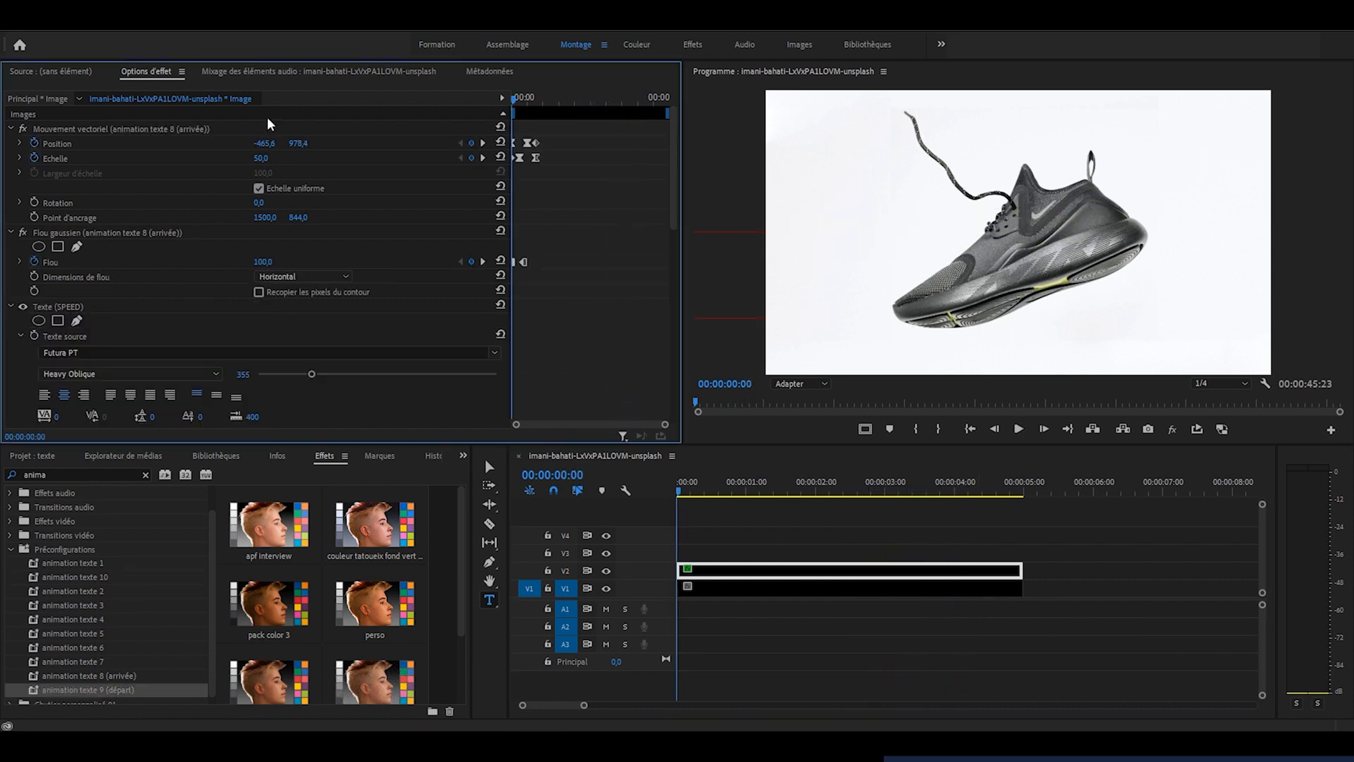
key("space")
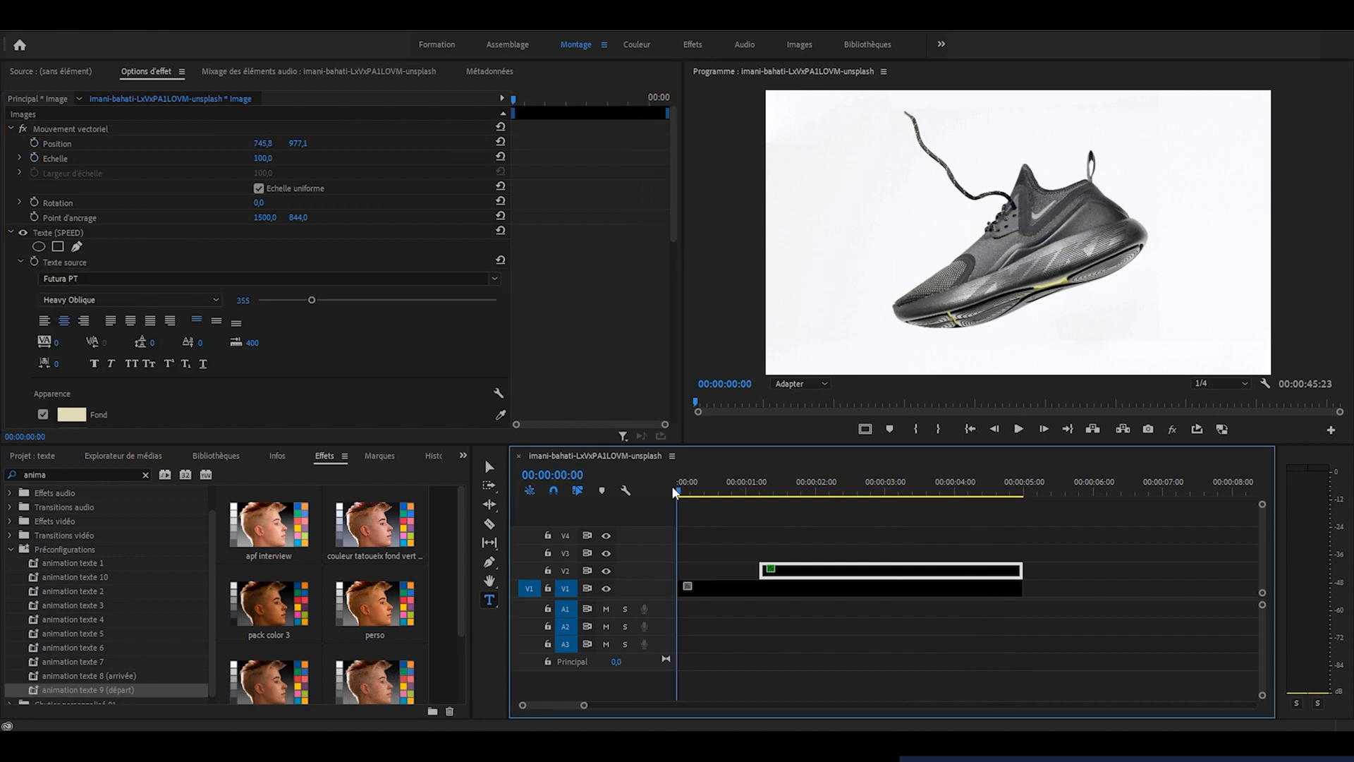
key("space")
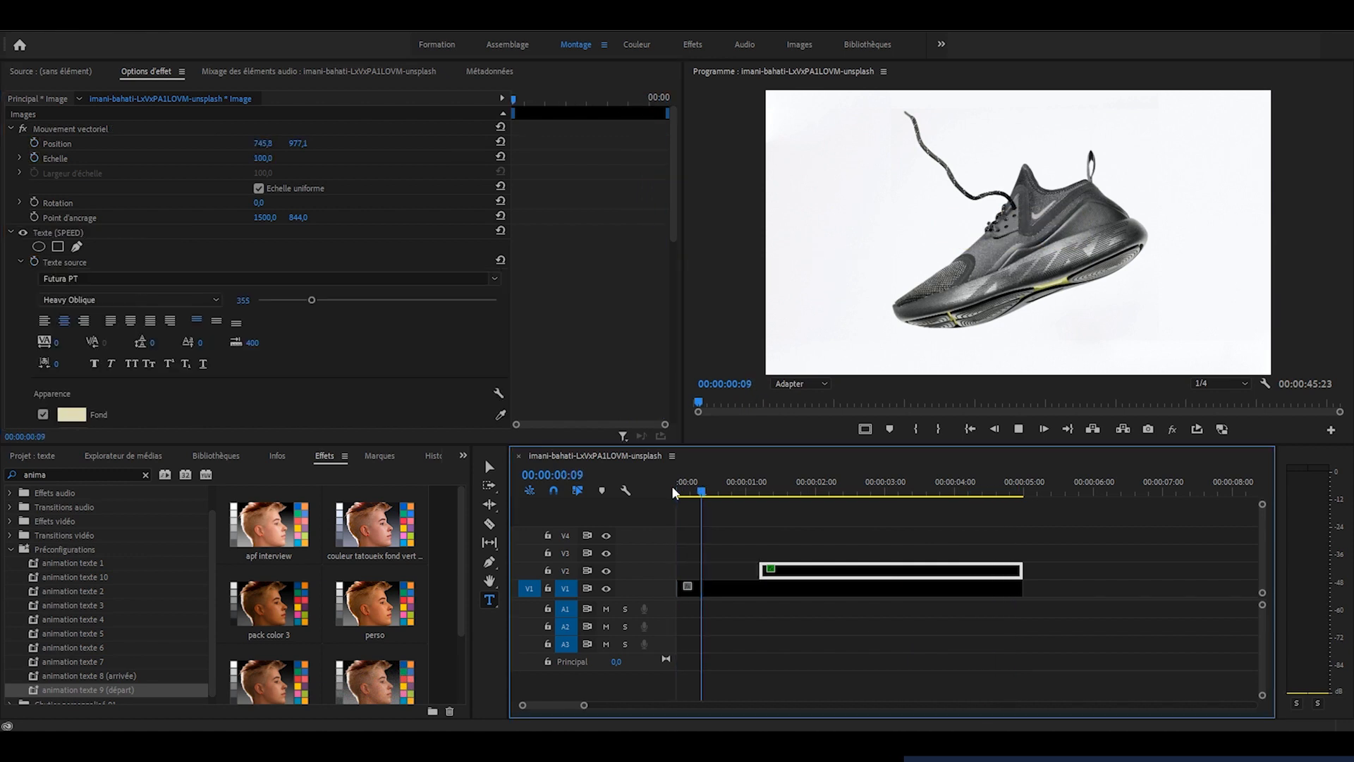
key("space")
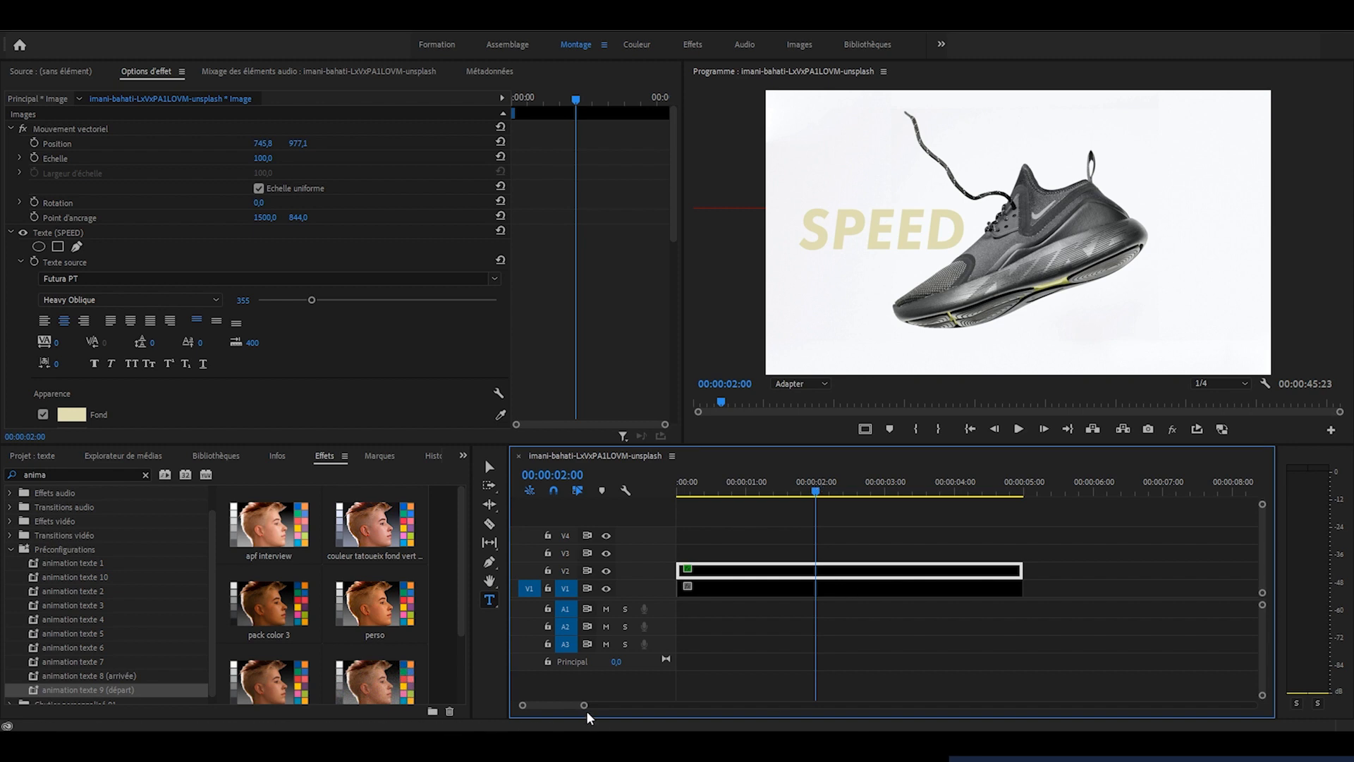
Go to 00:00:47:13 in the NIKE title section and inspect the colour matte clip on track V1.
left_click_drag(582, 709, 592, 708)
left_click_drag(592, 708, 601, 707)
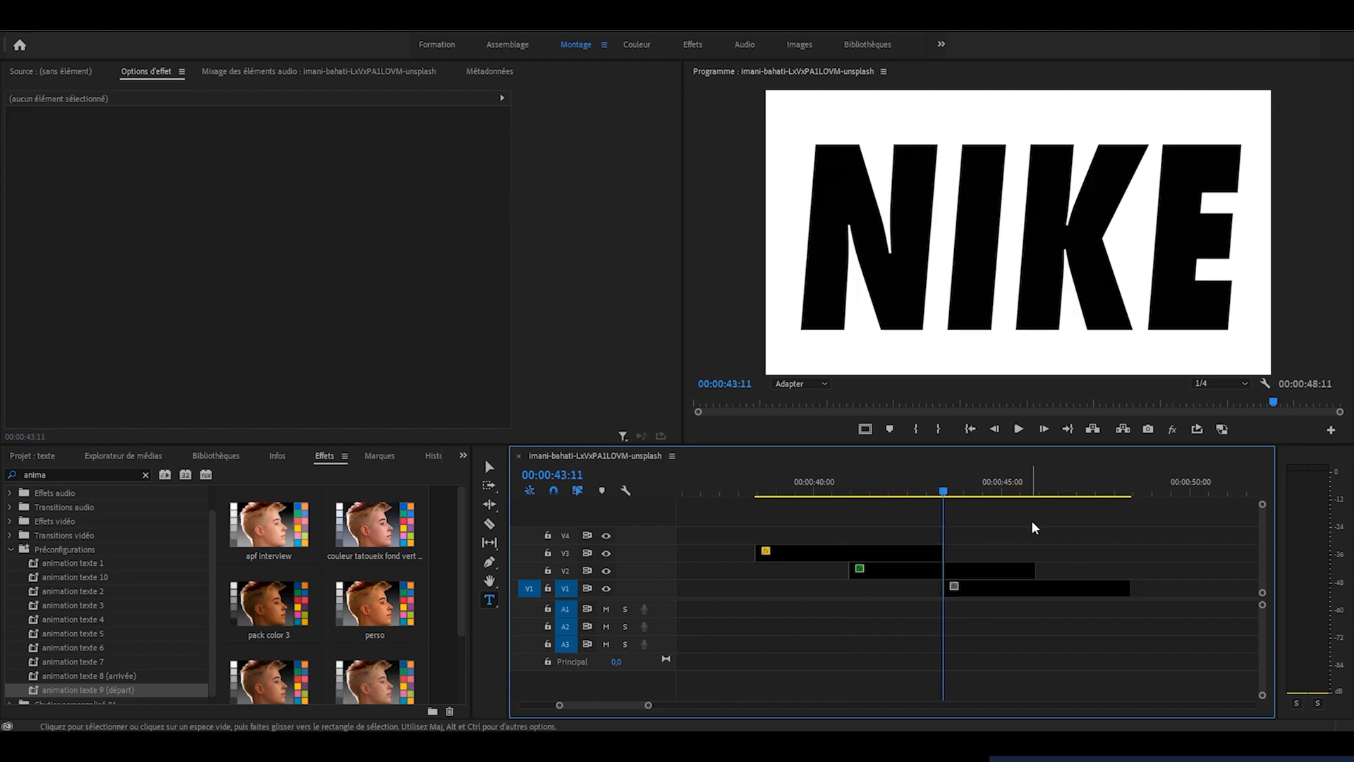
left_click(1072, 485)
left_click_drag(1071, 485, 1097, 487)
left_click(1086, 589)
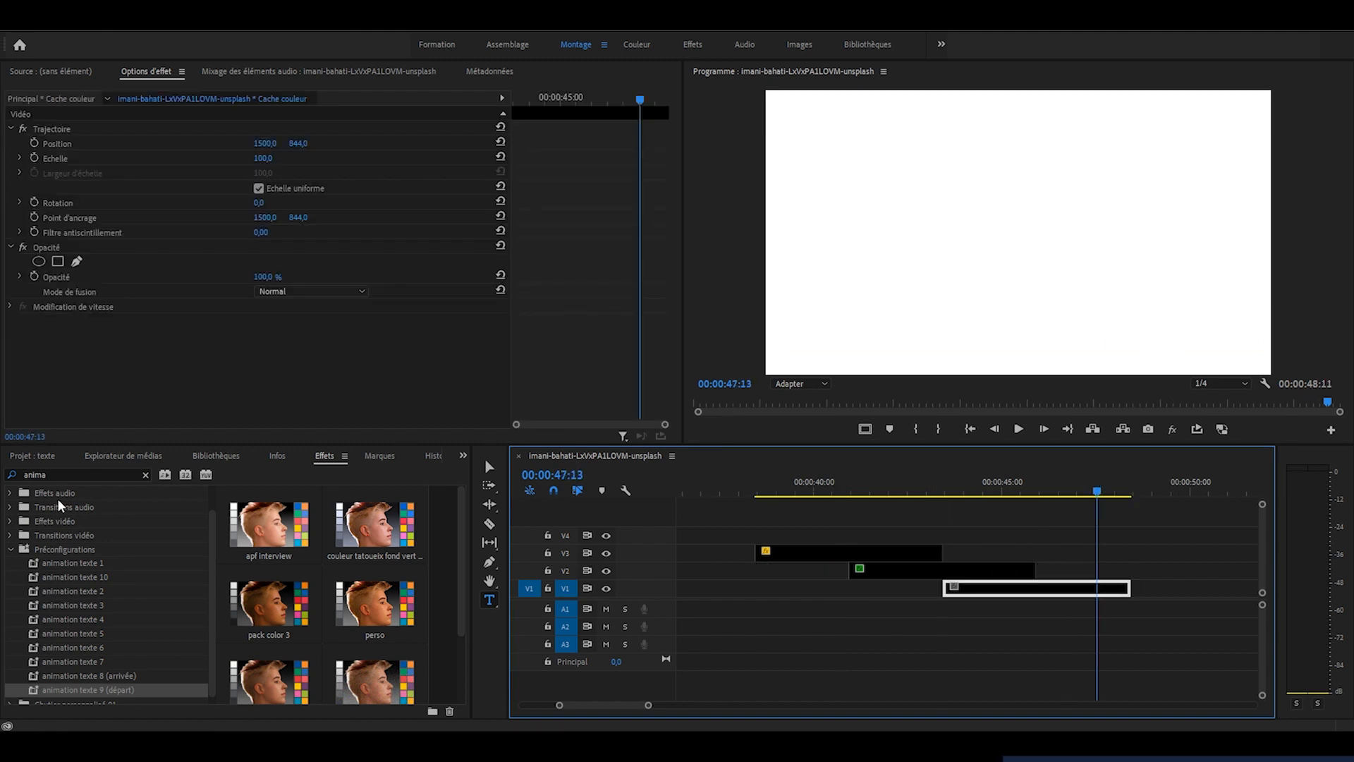
Create a white (FFFFFF) colour matte of 3000 × 1688 at 25 fps in the project.
left_click(27, 454)
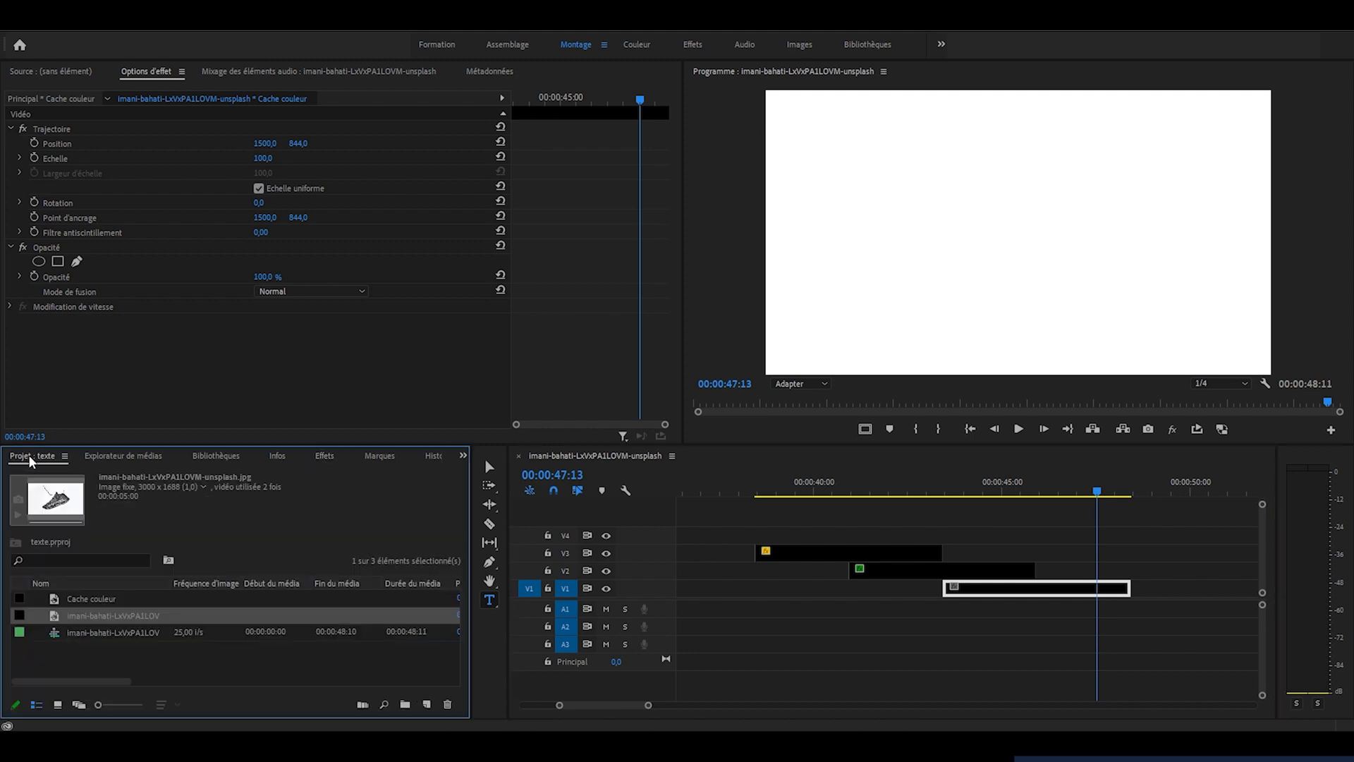
left_click(426, 705)
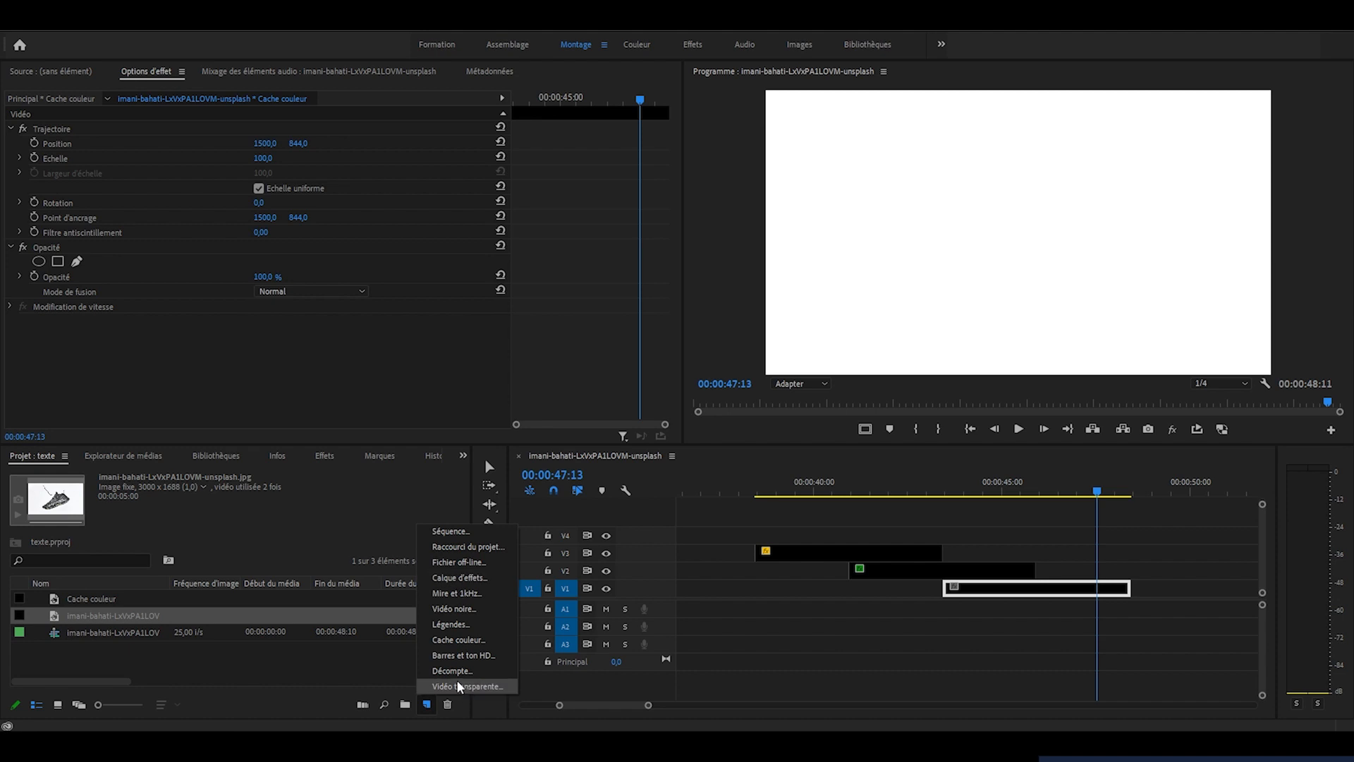
left_click(470, 640)
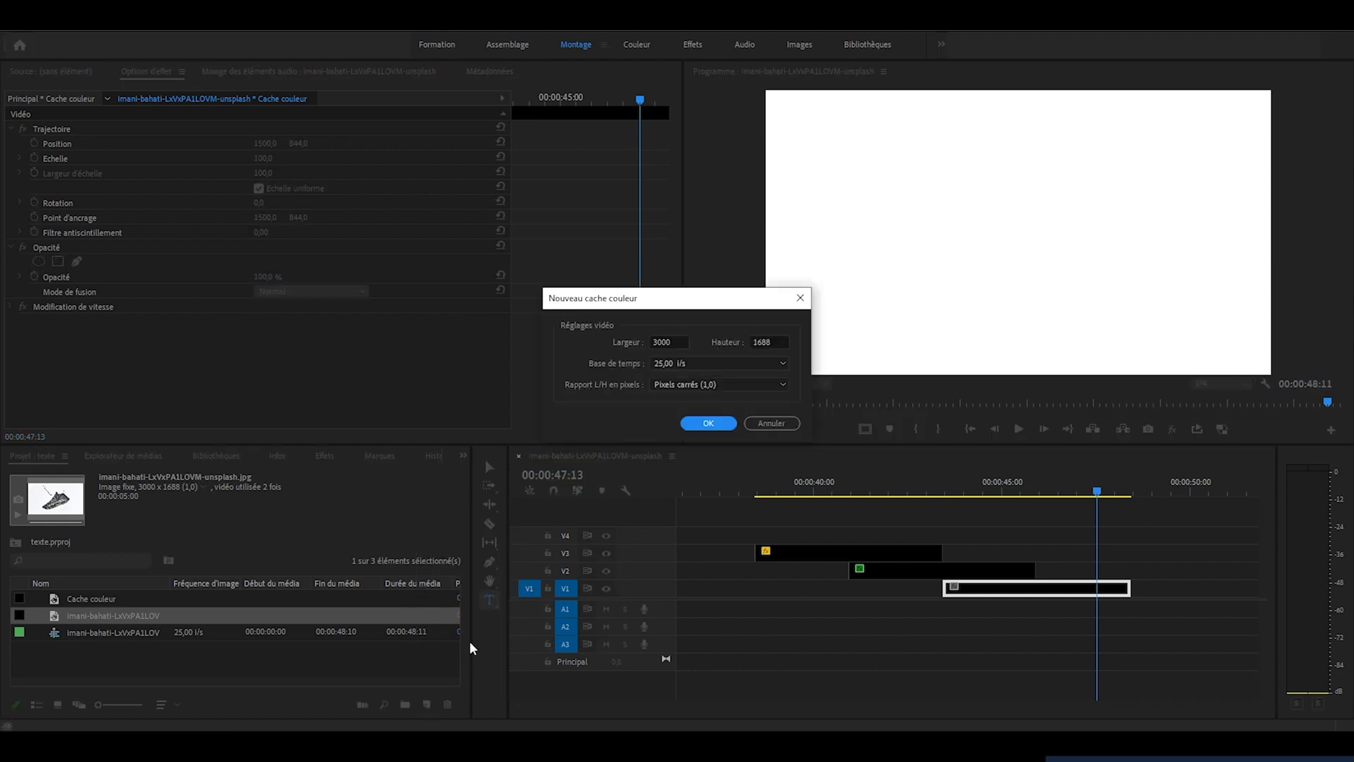
left_click(709, 425)
left_click(563, 421)
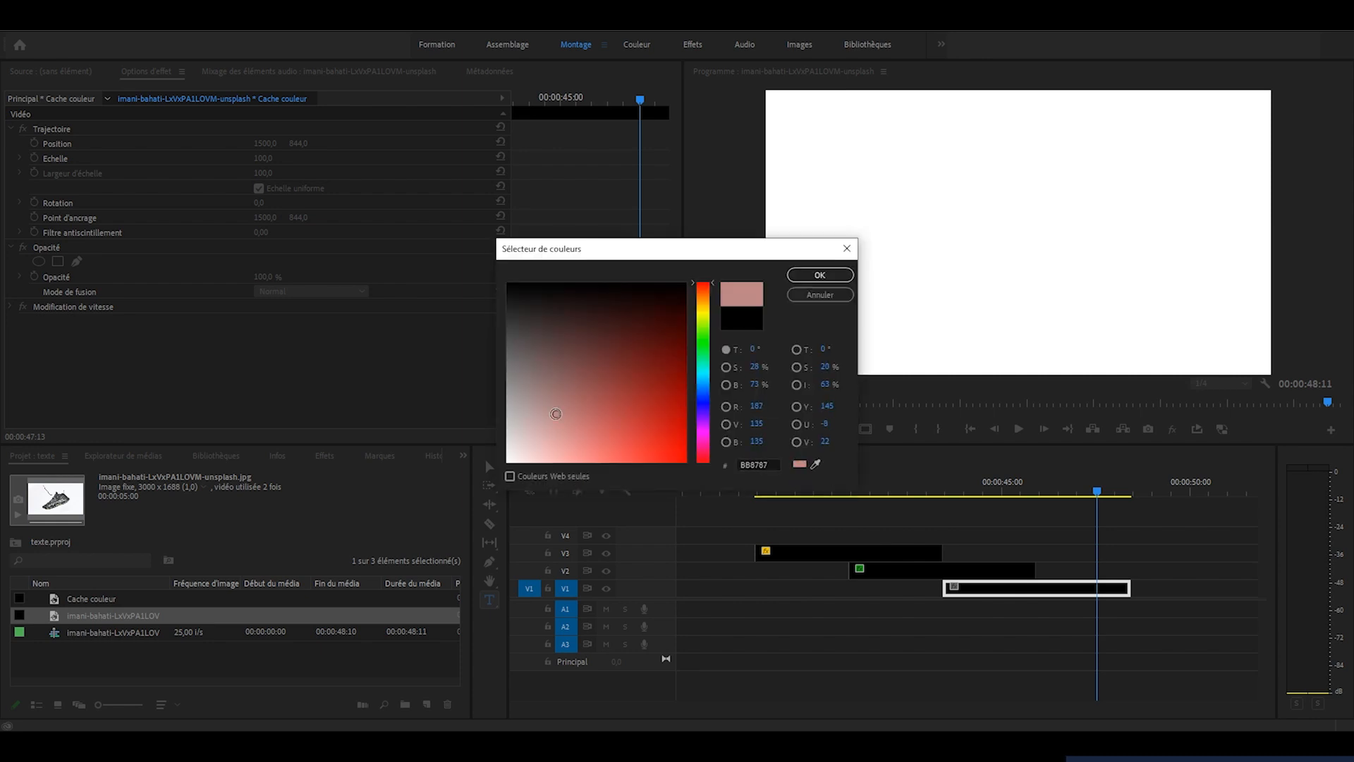
left_click_drag(563, 421, 495, 472)
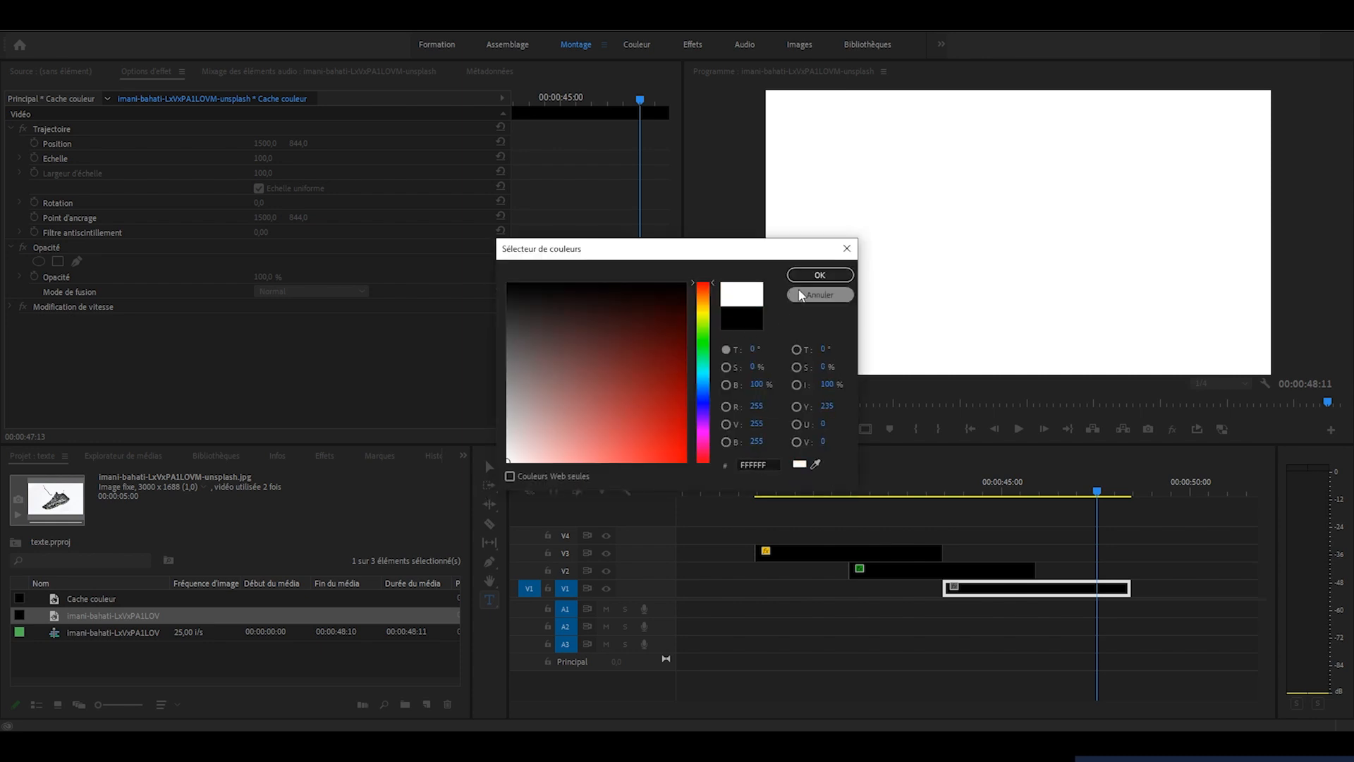
left_click(819, 275)
key("Return")
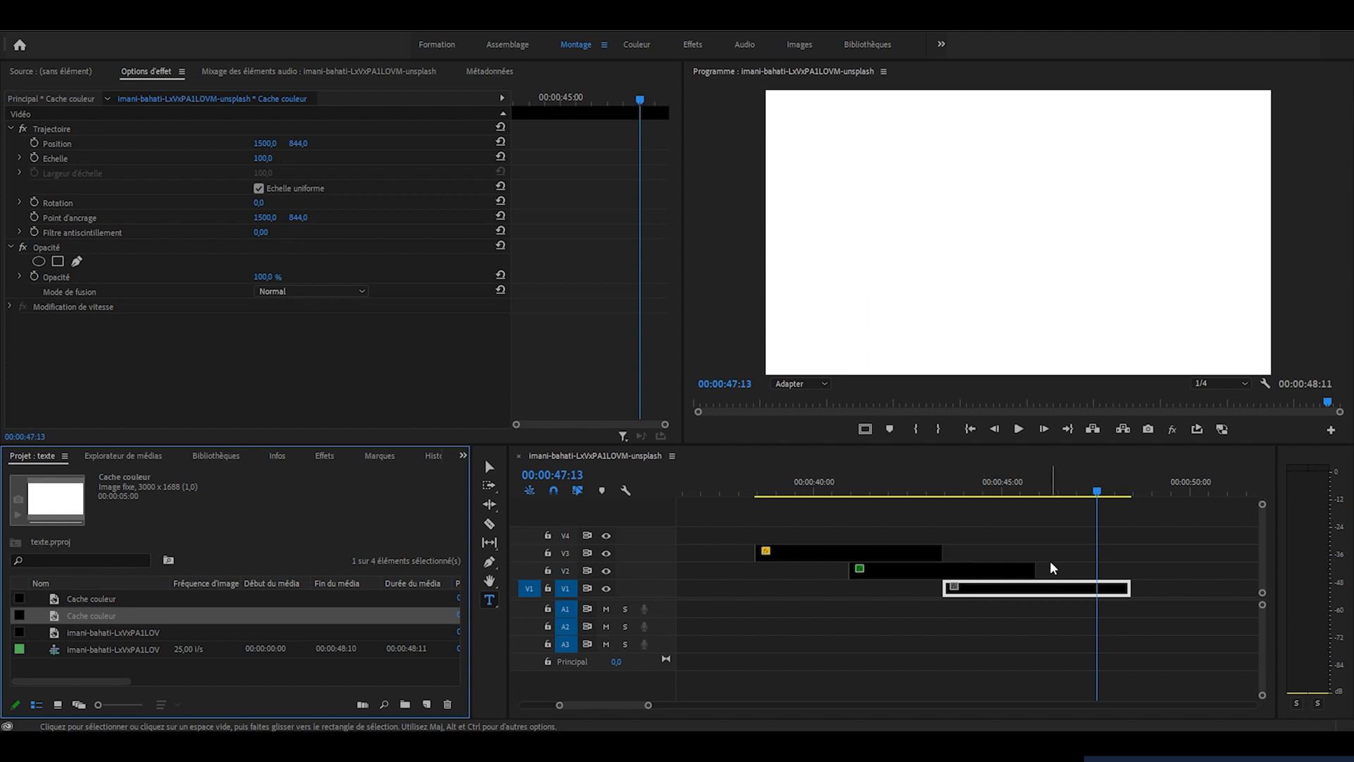
Set the blend mode of the shoe image clip on track V3 to Ecran so the image fills the NIKE text.
left_click(966, 486)
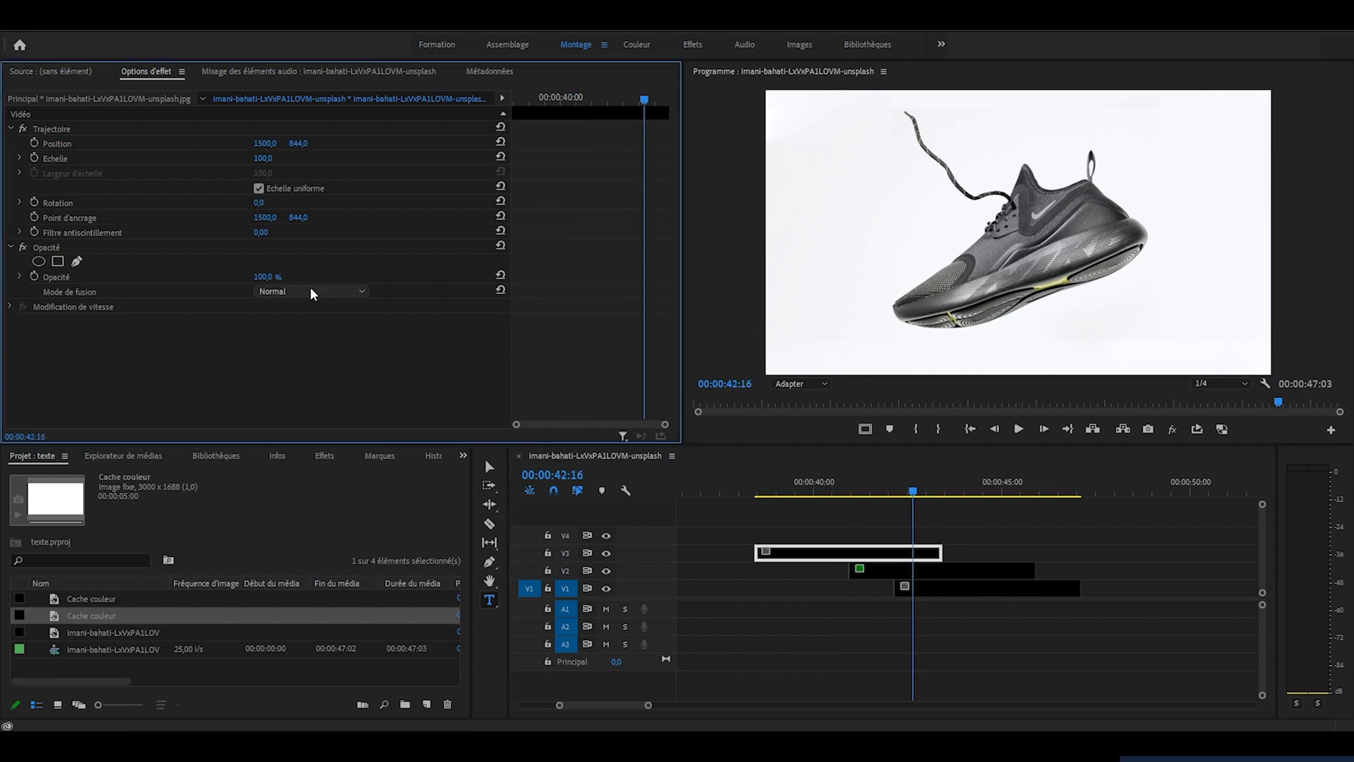
left_click(311, 290)
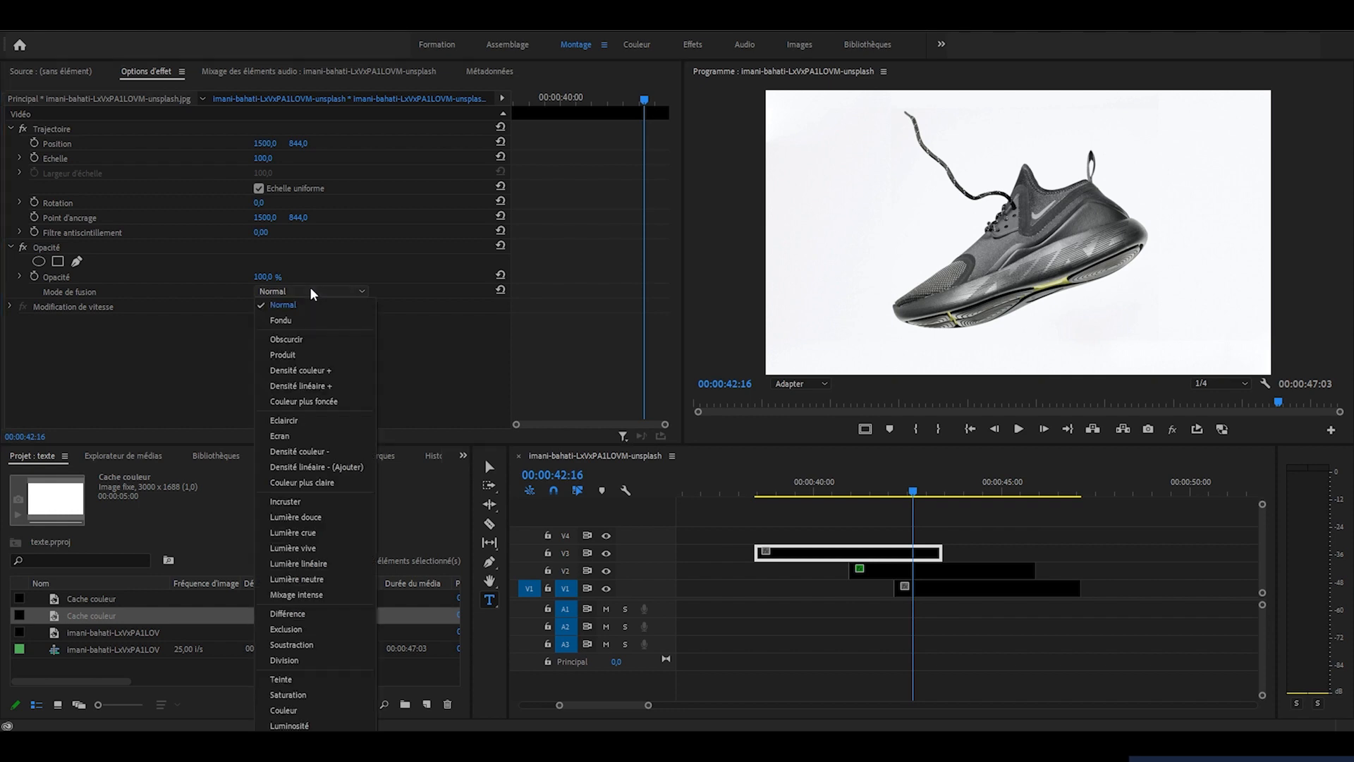
left_click(177, 361)
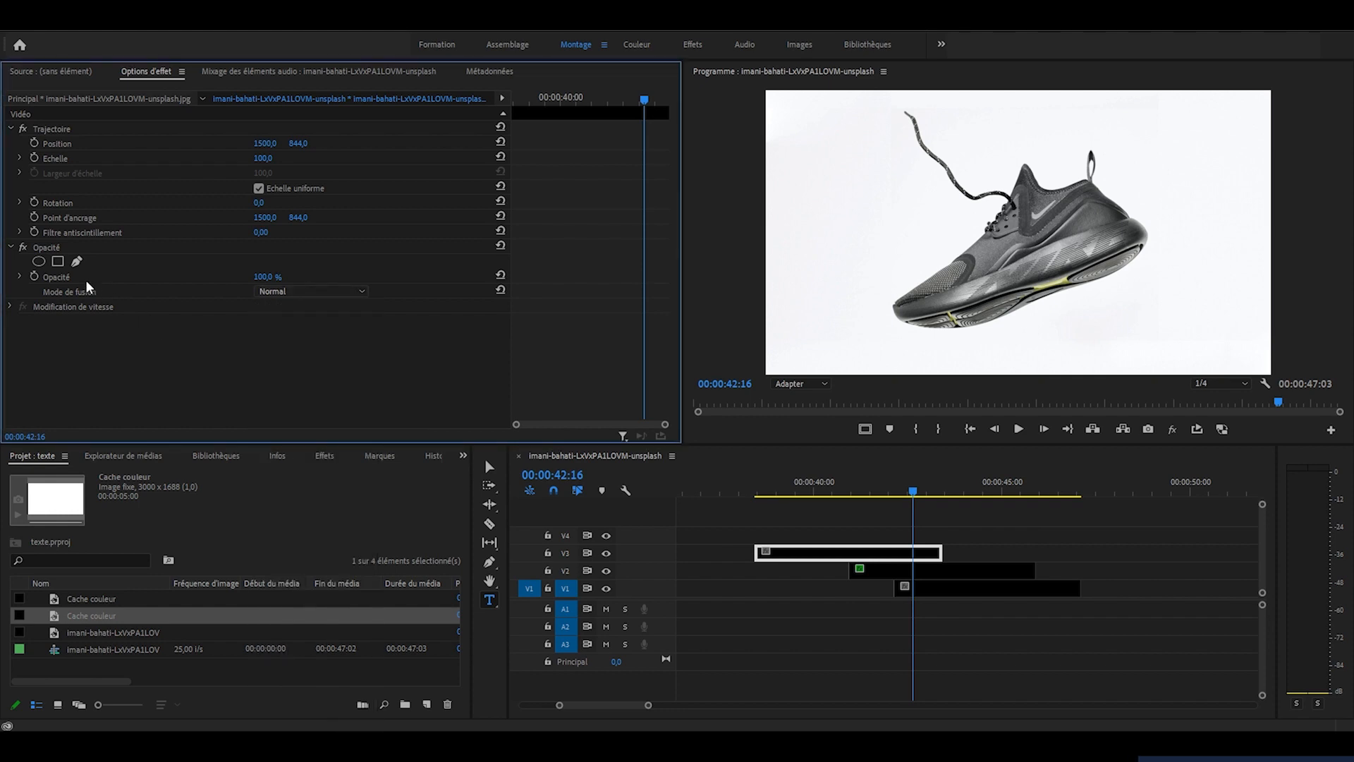
left_click(282, 289)
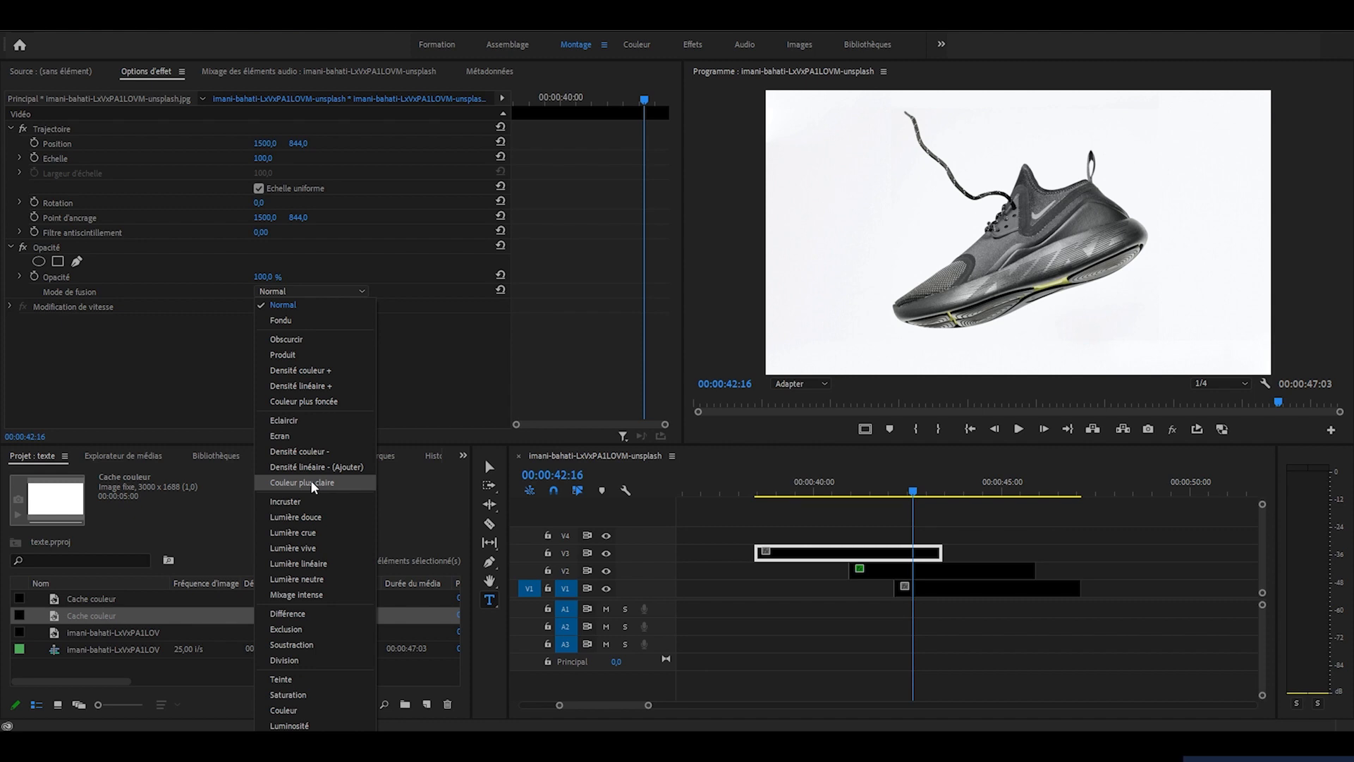
left_click(286, 434)
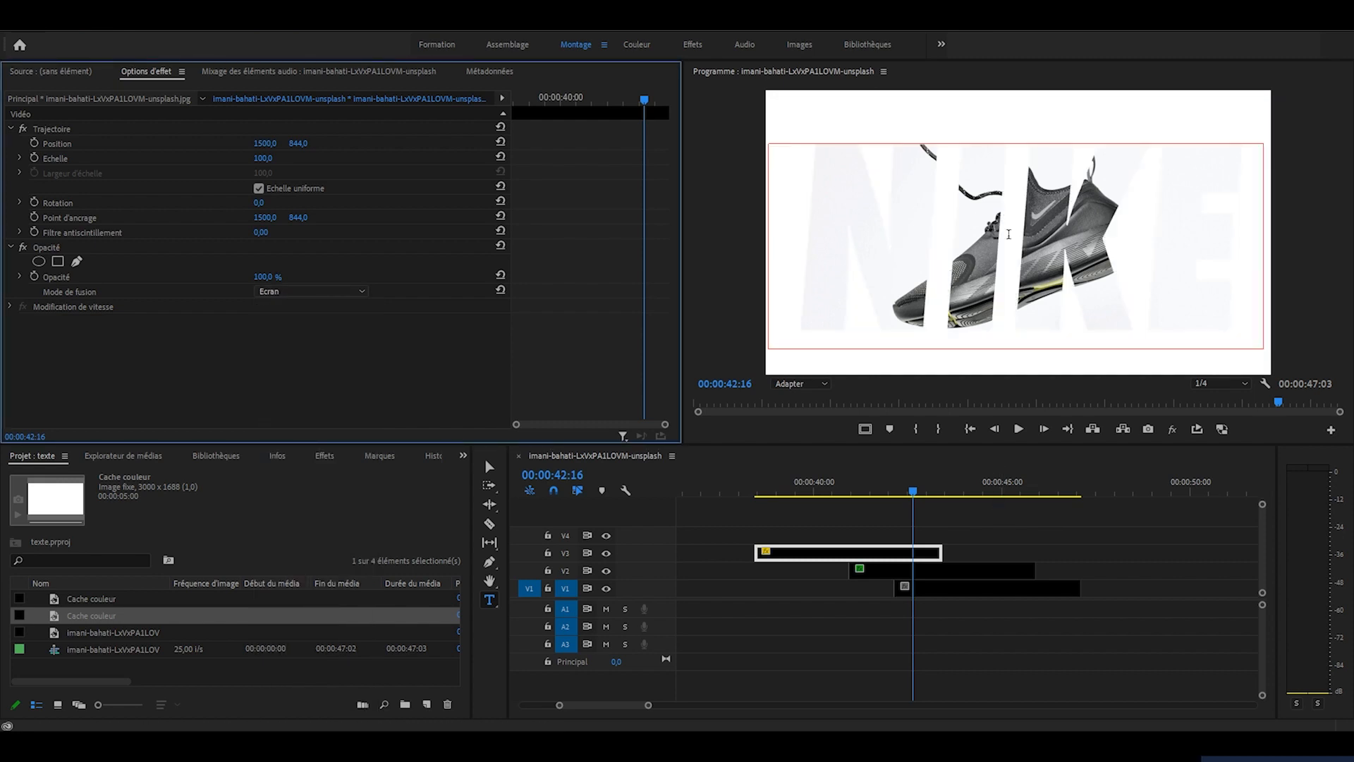